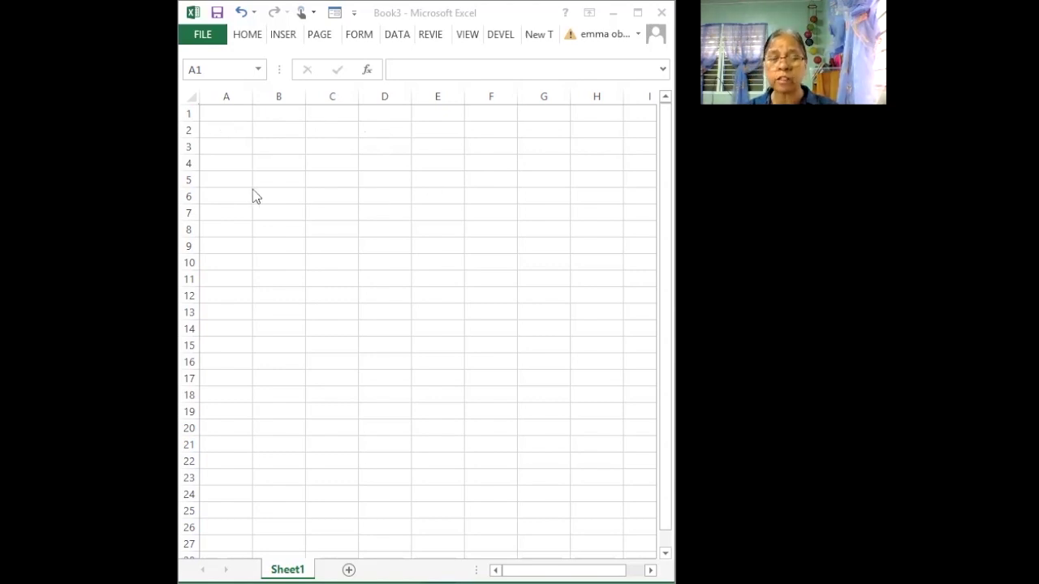
# Enter the column header "patient id" in cell A1.
pyautogui.click(227, 120)
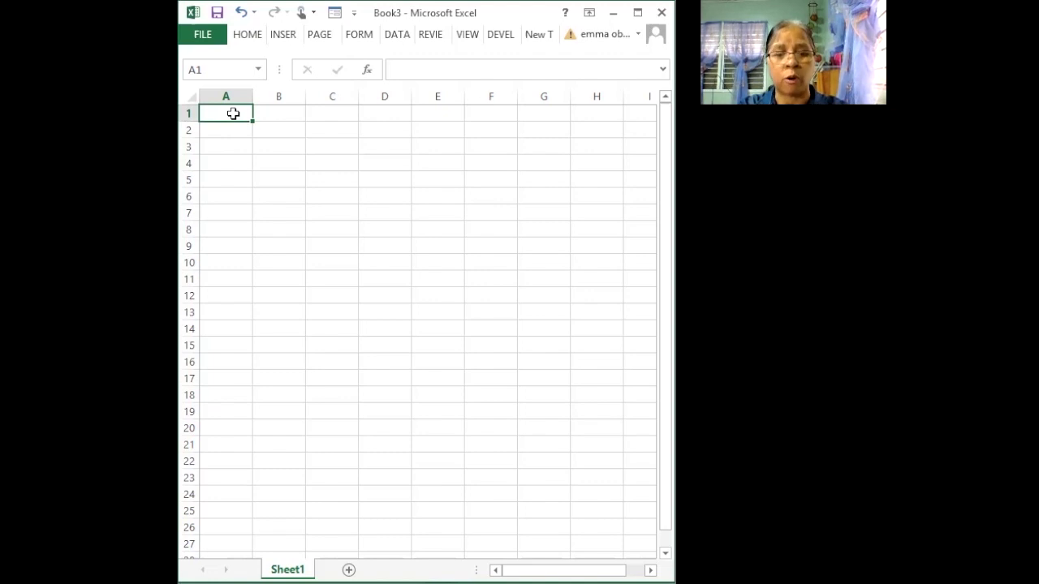
pyautogui.write('patient')
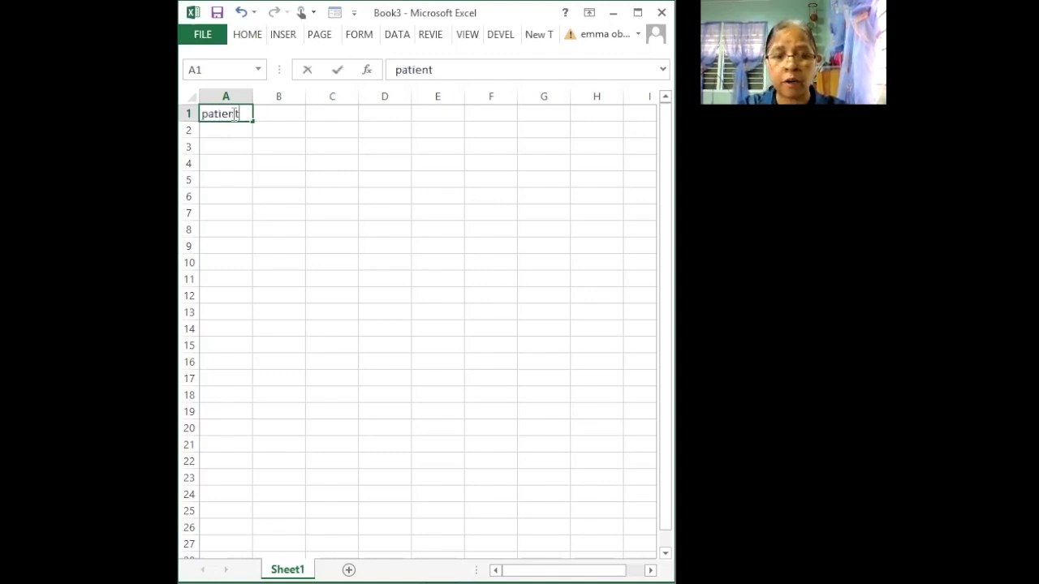
pyautogui.write(' id')
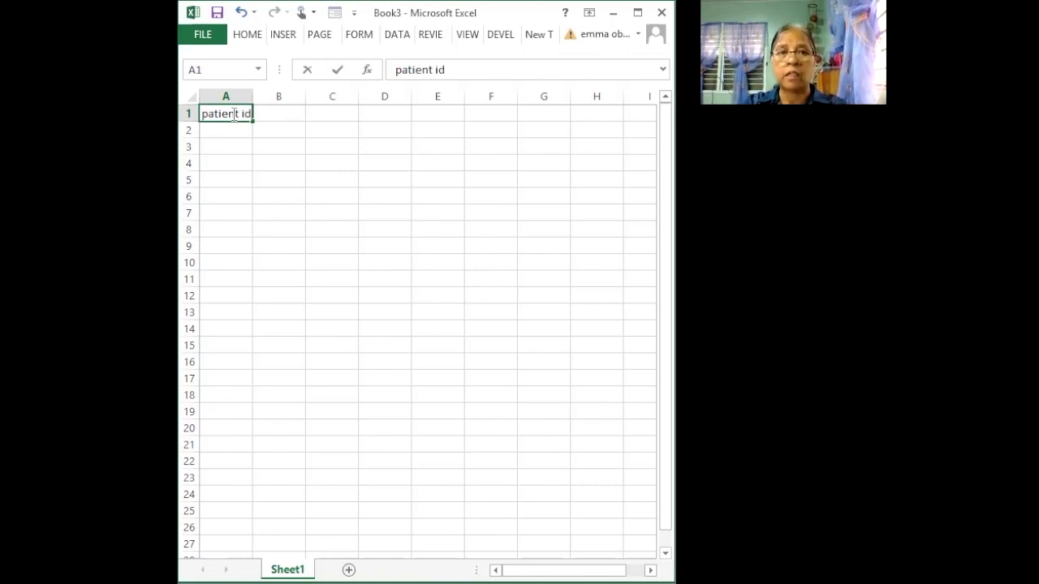
pyautogui.press('Return')
# Number the patients 1 to 10 in A2:A11, entering 1, 2 and 3 and filling the series down.
pyautogui.write('1')
pyautogui.press('Return')
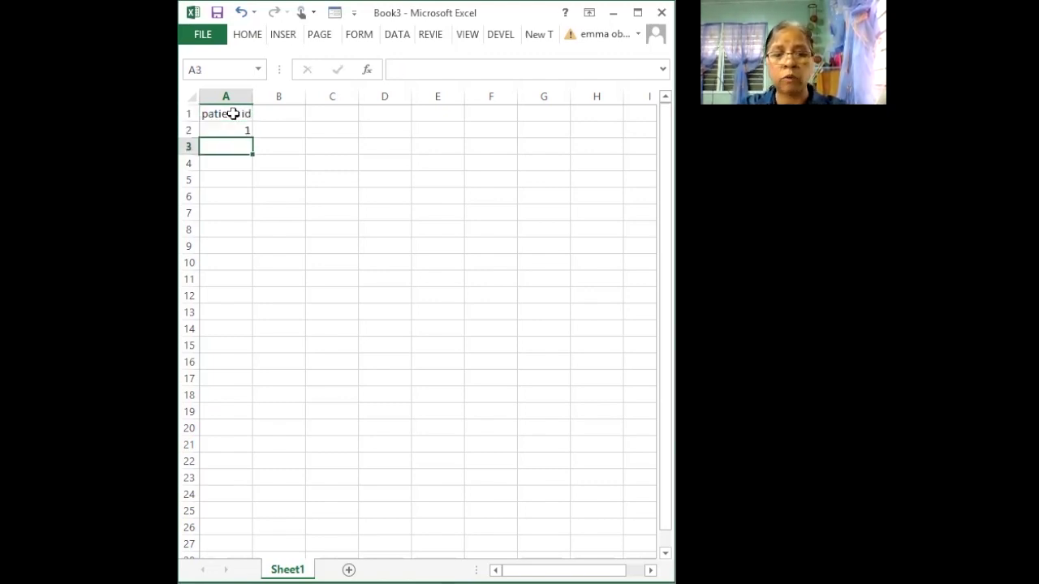
pyautogui.write('2')
pyautogui.press('Return')
pyautogui.write('3')
pyautogui.press('Return')
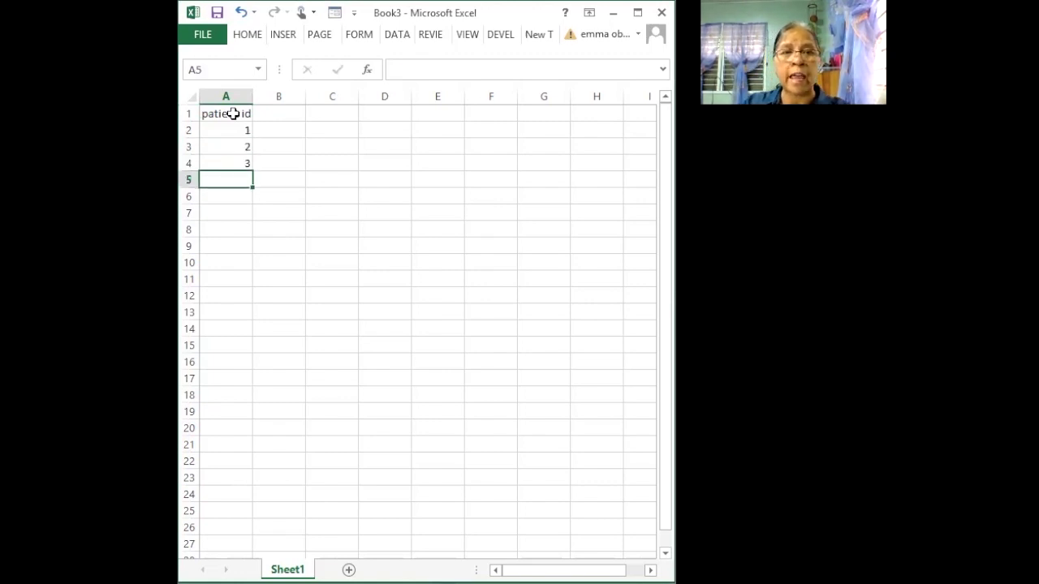
pyautogui.moveTo(232, 129); pyautogui.dragTo(247, 173)
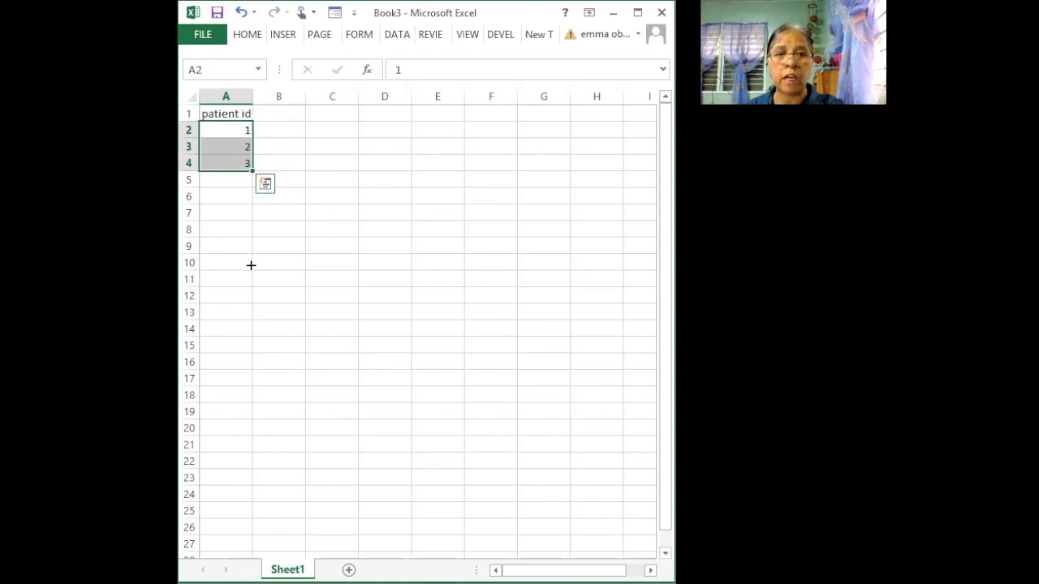
pyautogui.moveTo(249, 283); pyautogui.dragTo(248, 287)
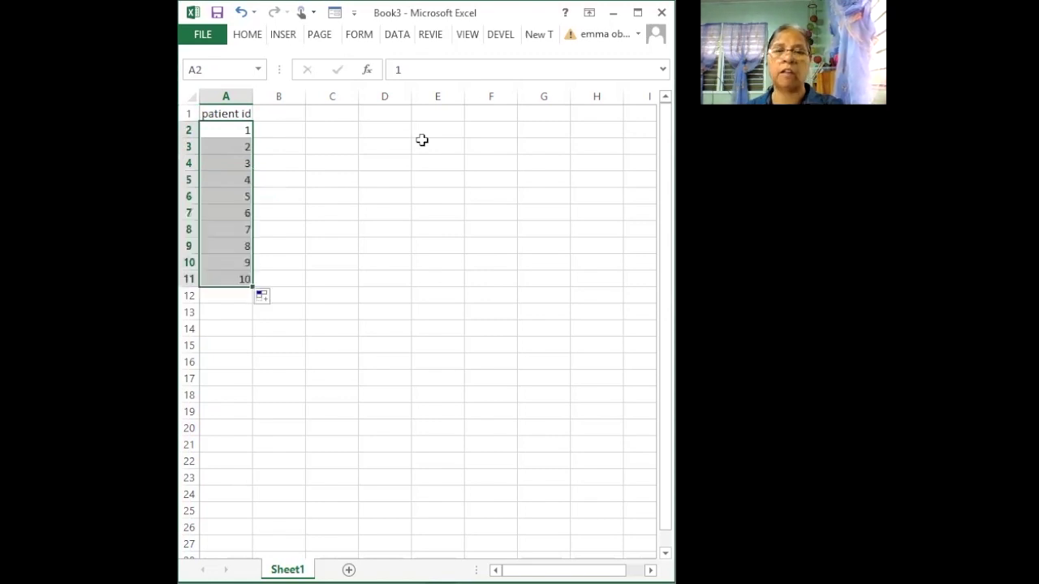
# Enter the column header "extra sleep" in cell B1, with a space instead of an underscore.
pyautogui.click(282, 118)
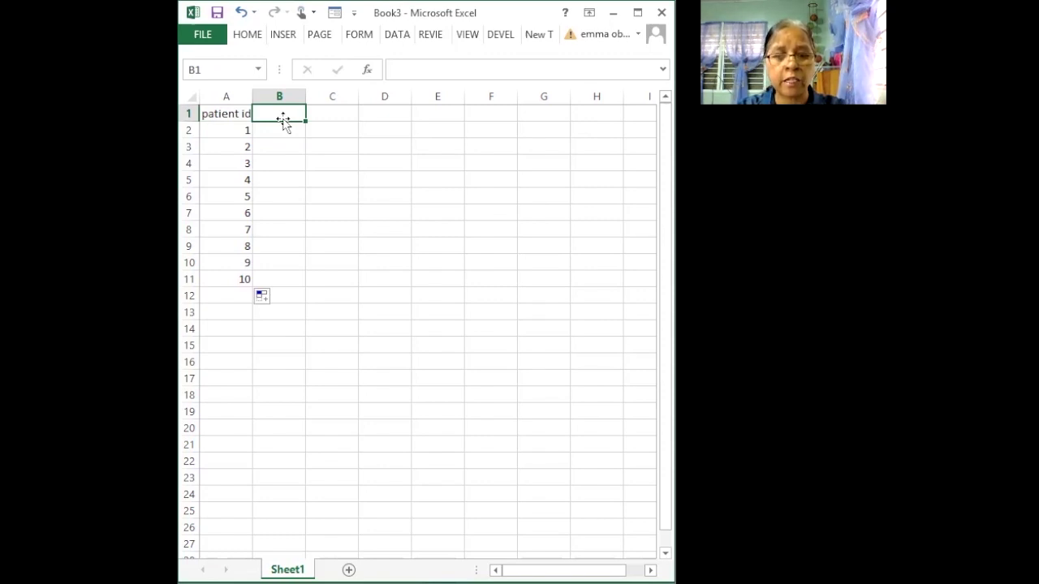
pyautogui.write('extra')
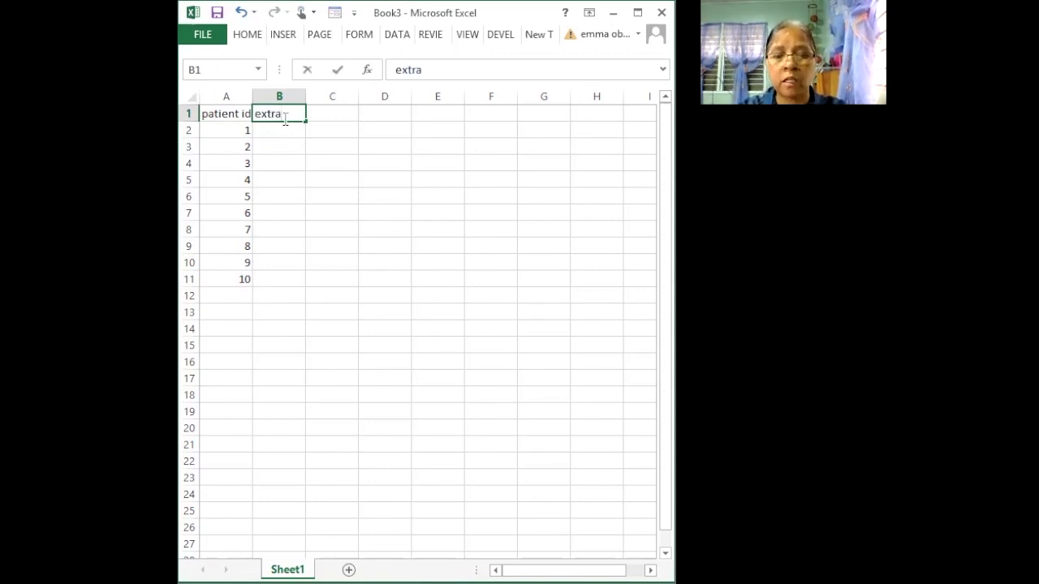
pyautogui.write('_sle')
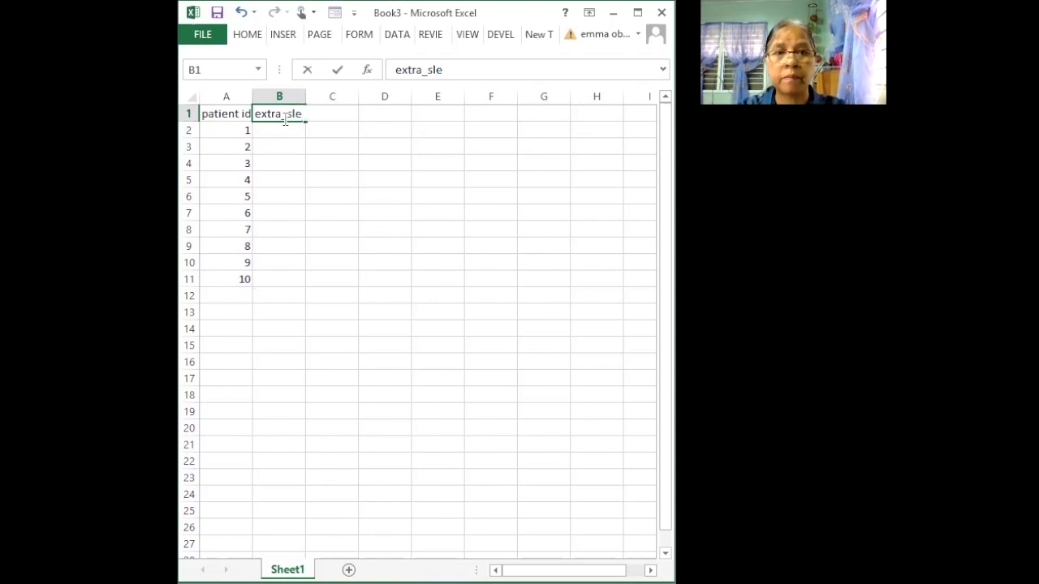
pyautogui.write('ep')
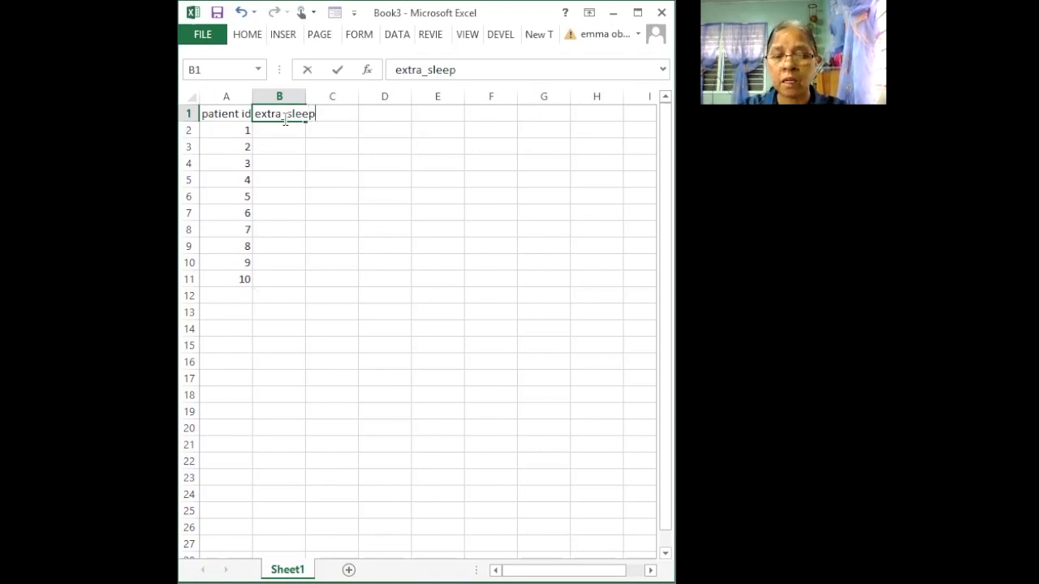
pyautogui.press('BackSpace')
pyautogui.press('BackSpace')
pyautogui.press('BackSpace')
pyautogui.press('BackSpace')
pyautogui.press('BackSpace')
pyautogui.press('BackSpace')
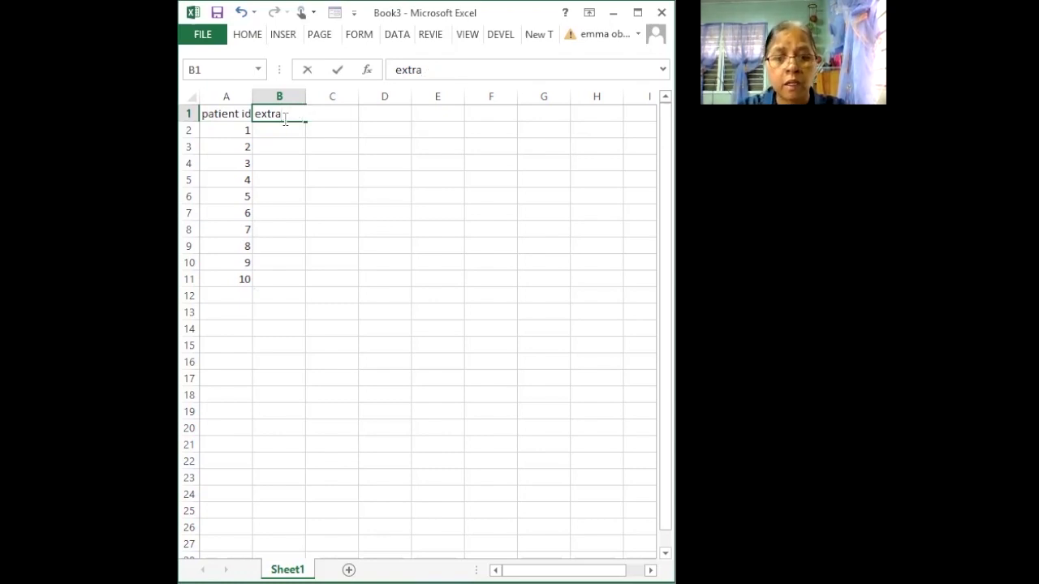
pyautogui.write('sleep')
pyautogui.hotkey('ctrl', 'Return')
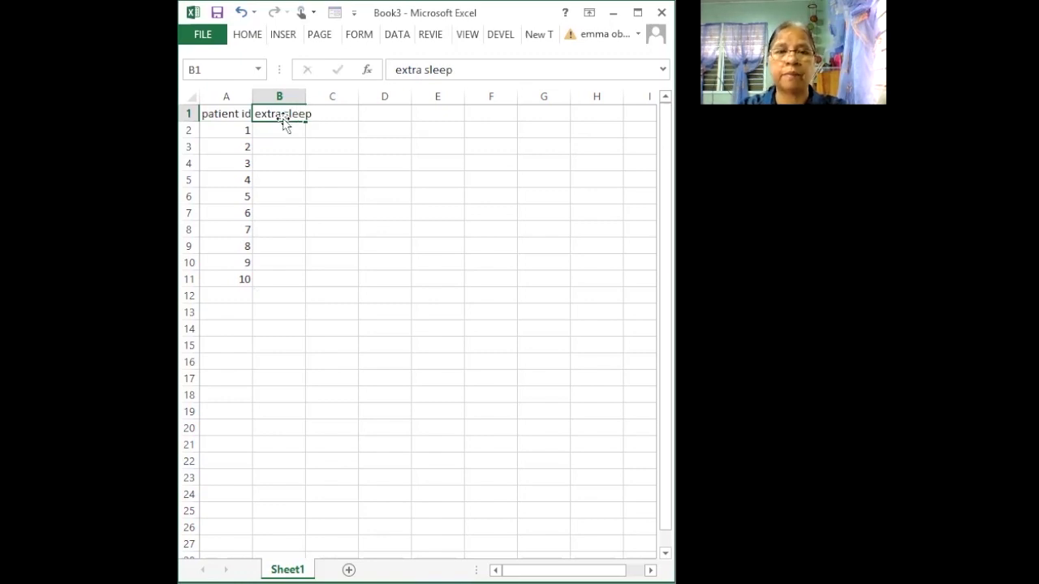
pyautogui.press('Return')
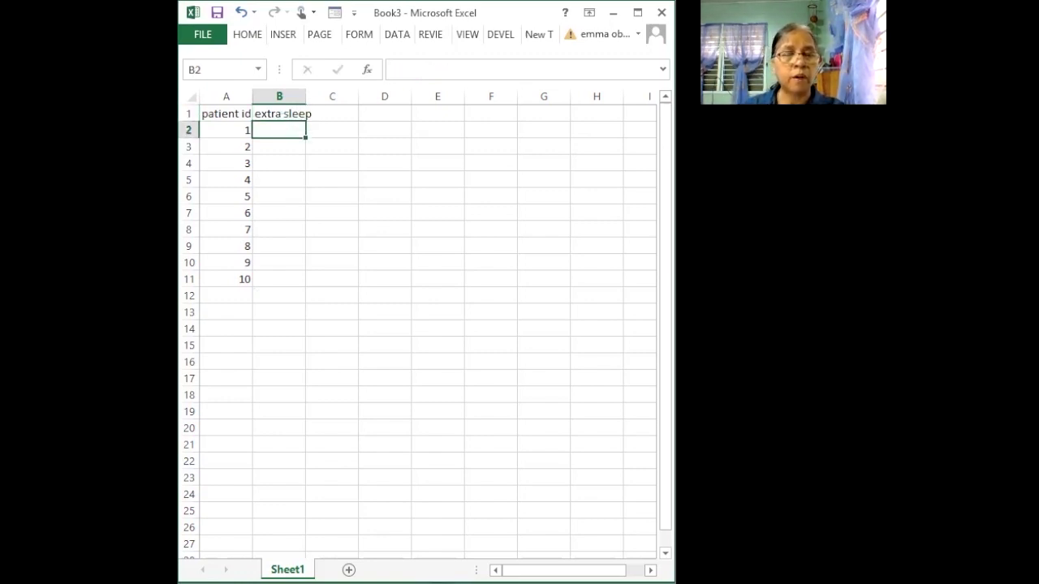
# Enter the extra sleep values 0.7 for patient 1 and -1.6 for patient 2 in B2:B3.
pyautogui.hotkey('alt', 'Tab')
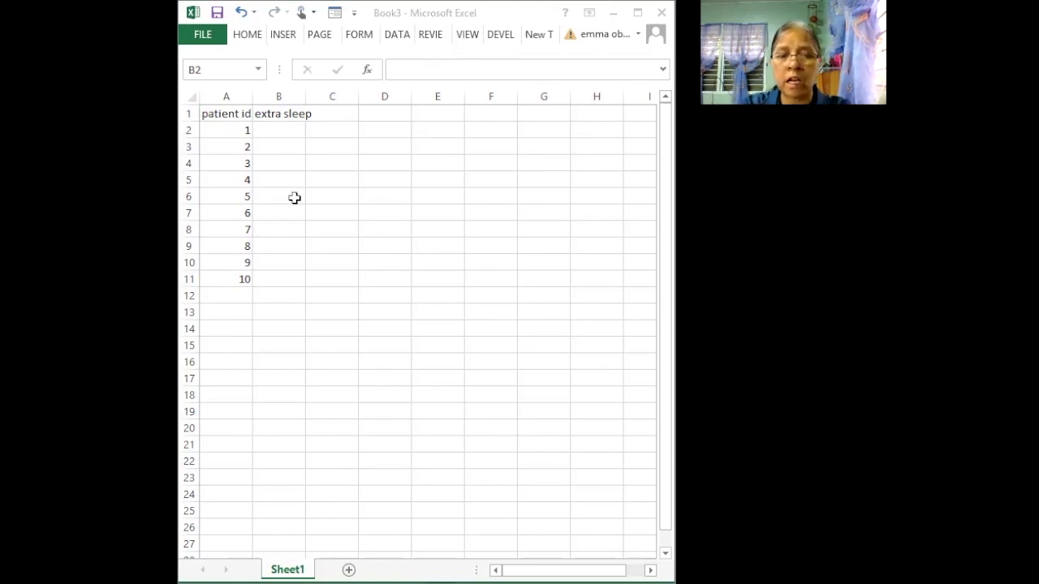
pyautogui.hotkey('alt', 'Tab')
pyautogui.write('0.7')
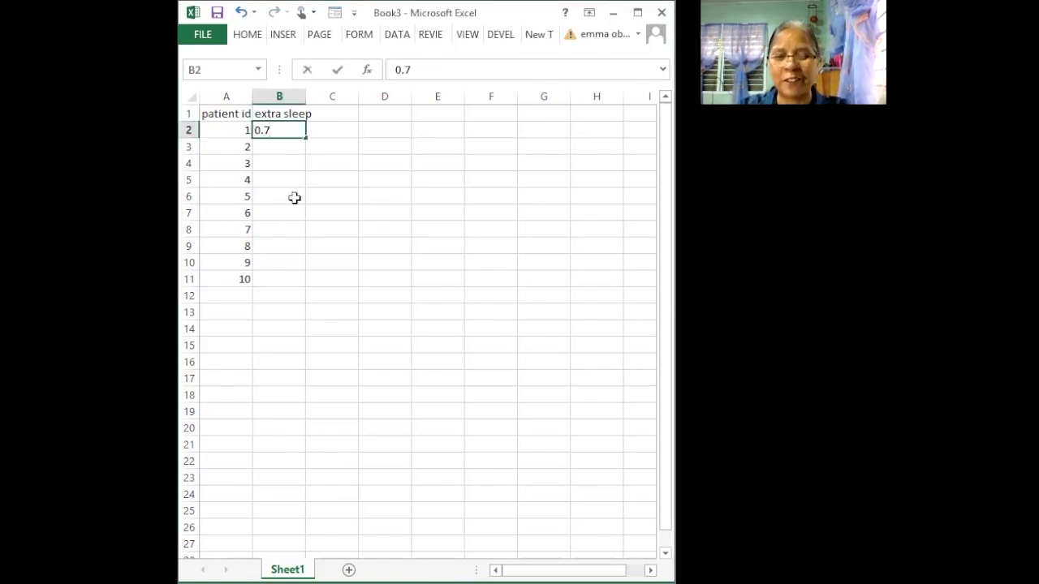
pyautogui.press('Return')
pyautogui.write('-1.6')
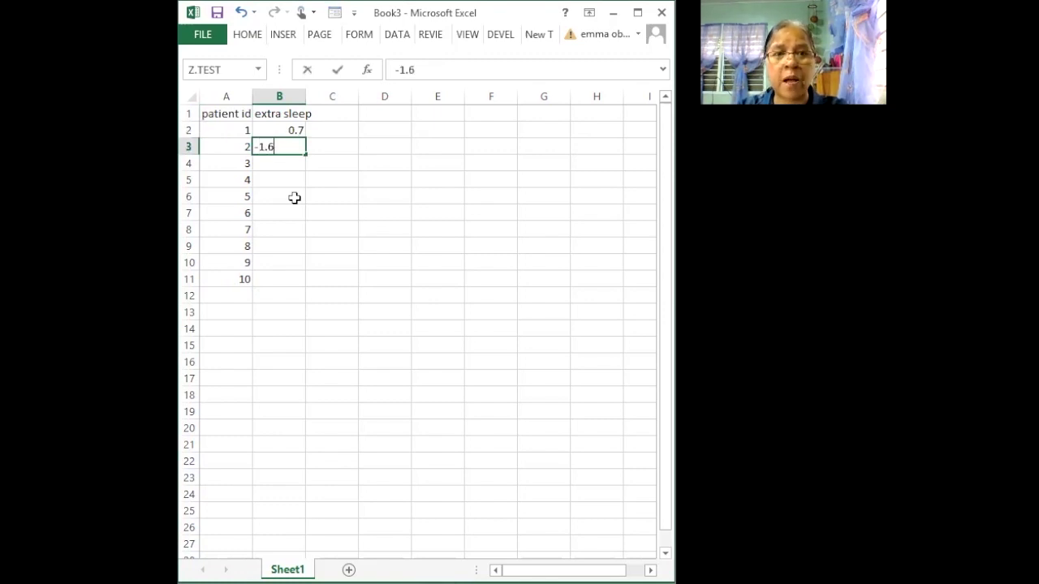
pyautogui.press('Return')
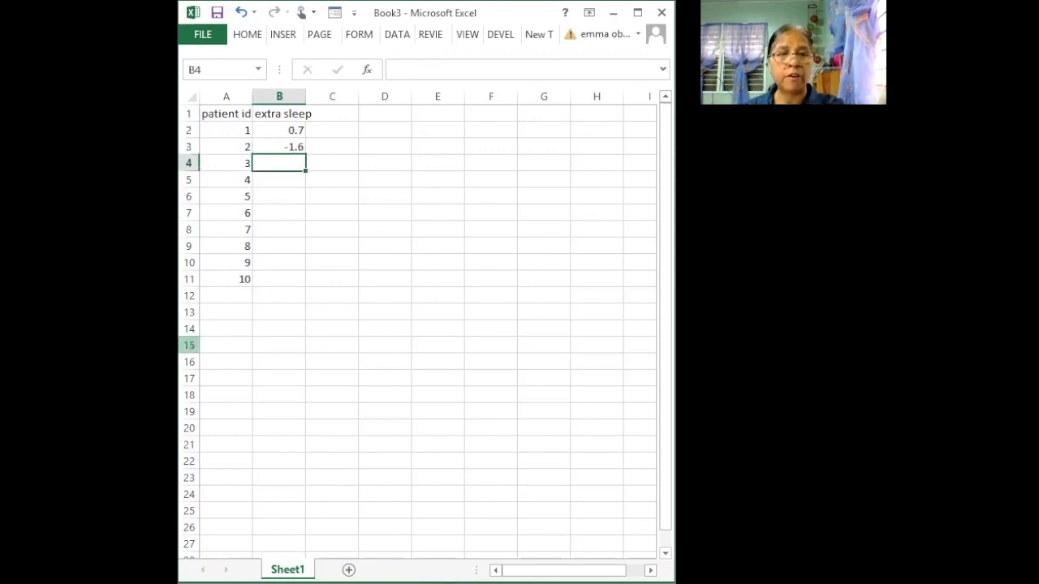
# Paste the extra sleep values -0.2, -1.2, -0.1, 3.4, 3.7, 0.8, 0 and 2 into B4:B11 for patients 3 to 10.
pyautogui.hotkey('alt', 'Tab')
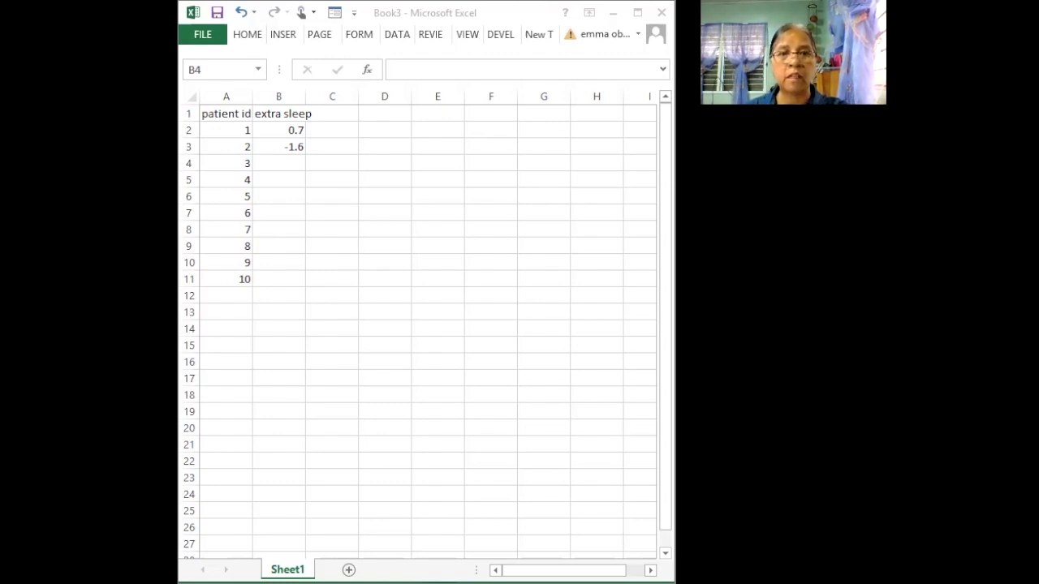
pyautogui.click(271, 162)
pyautogui.write('-0.2 -1.2 -0.1 3.4 3.7 0.8 0 2')
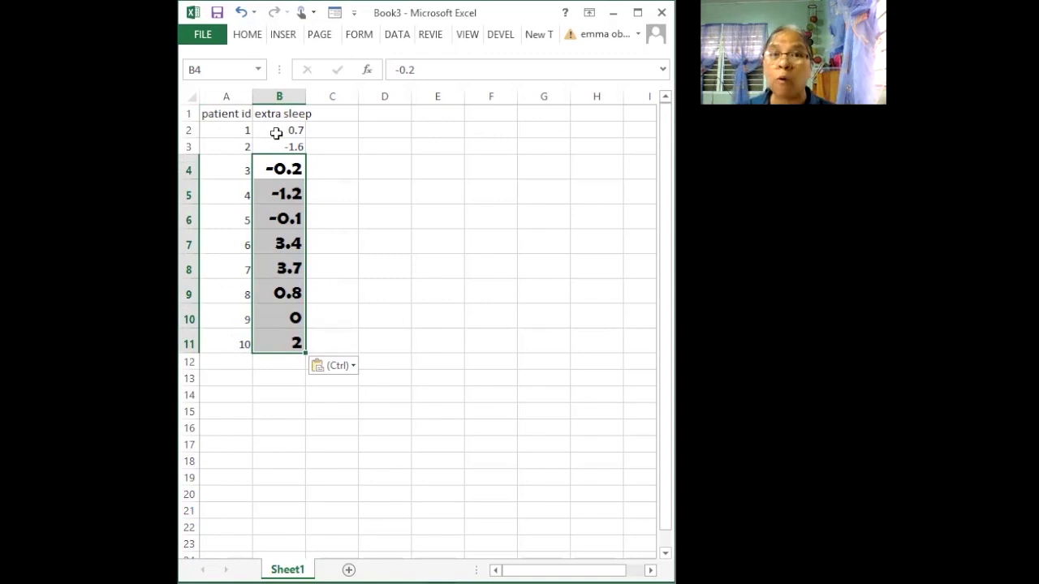
# Start saving a copy of the workbook to the JASP folder on drive D of the computer.
pyautogui.click(200, 38)
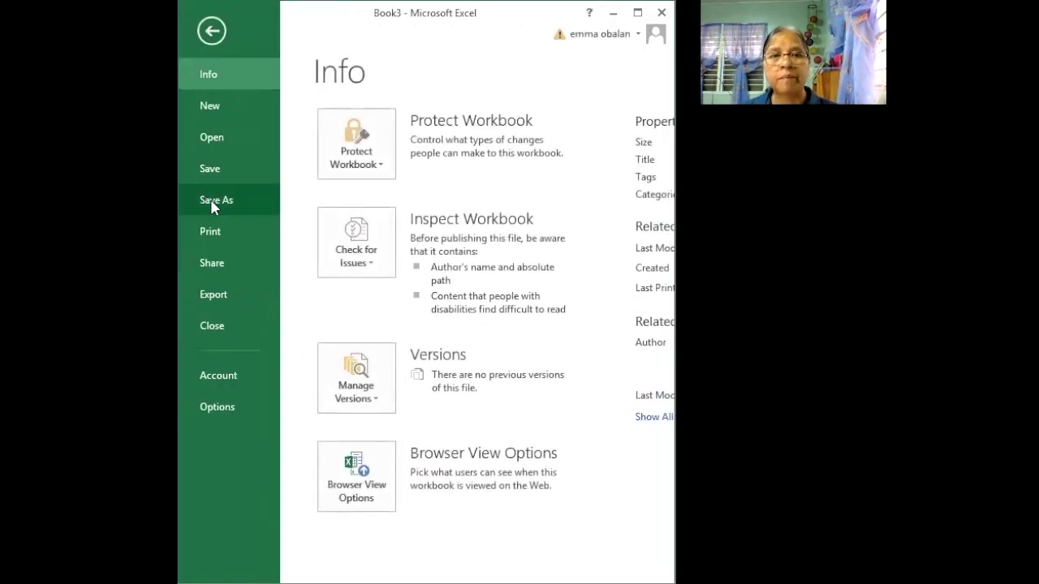
pyautogui.click(213, 203)
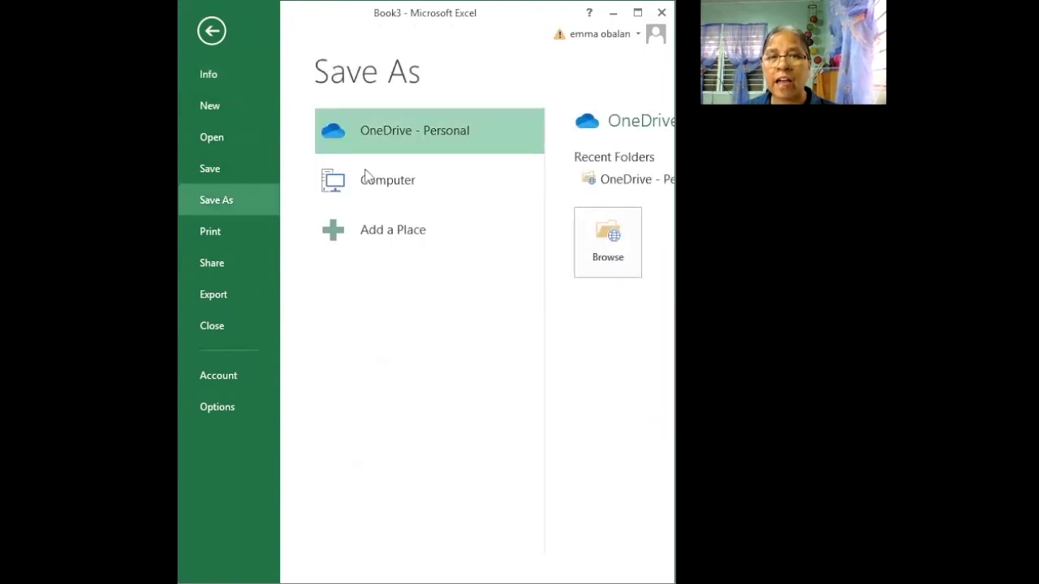
pyautogui.click(387, 181)
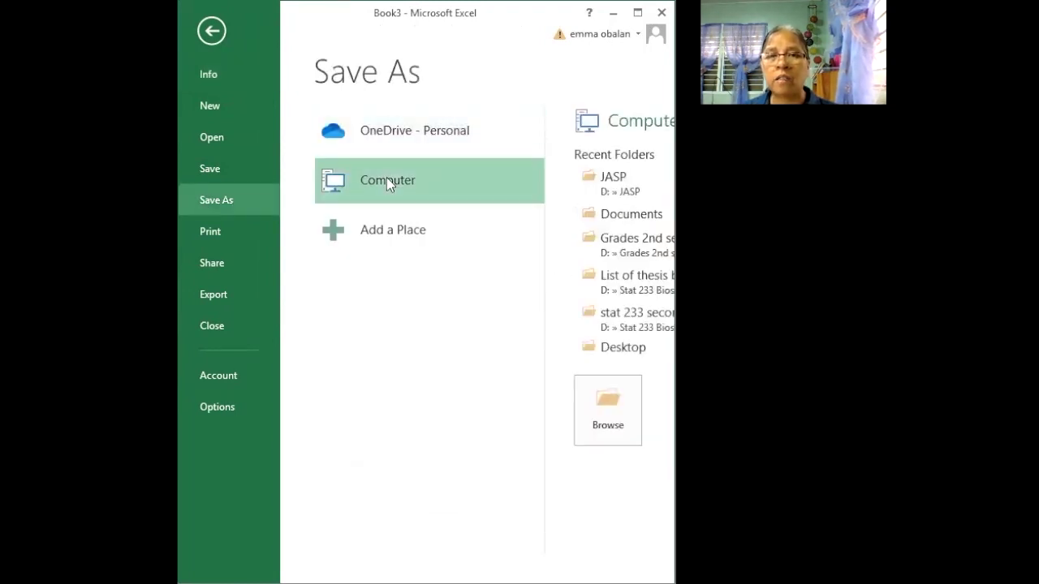
pyautogui.click(620, 174)
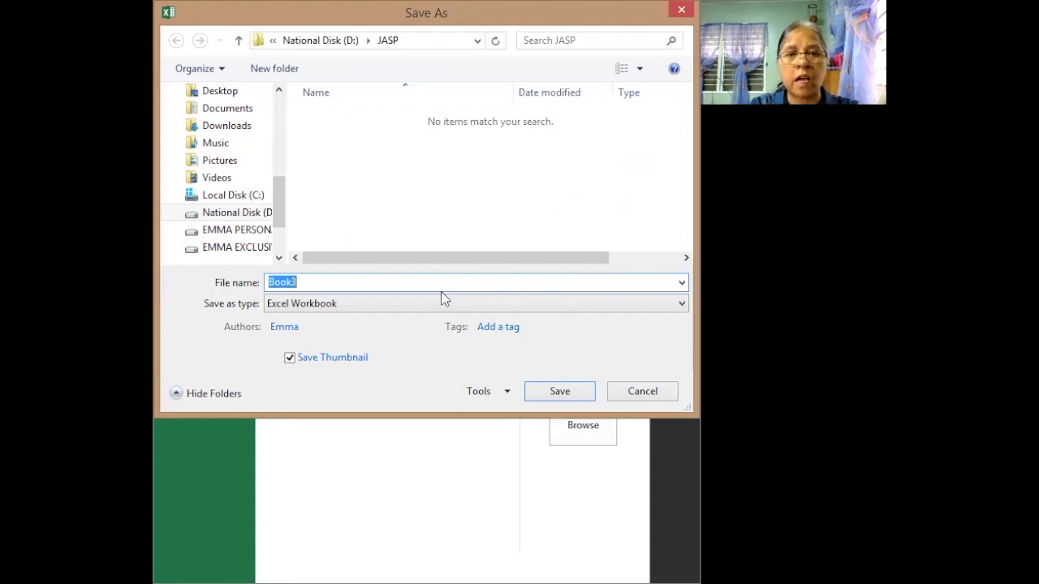
# Name the file "extra sleep", without the .csv extension in the name.
pyautogui.write('e')
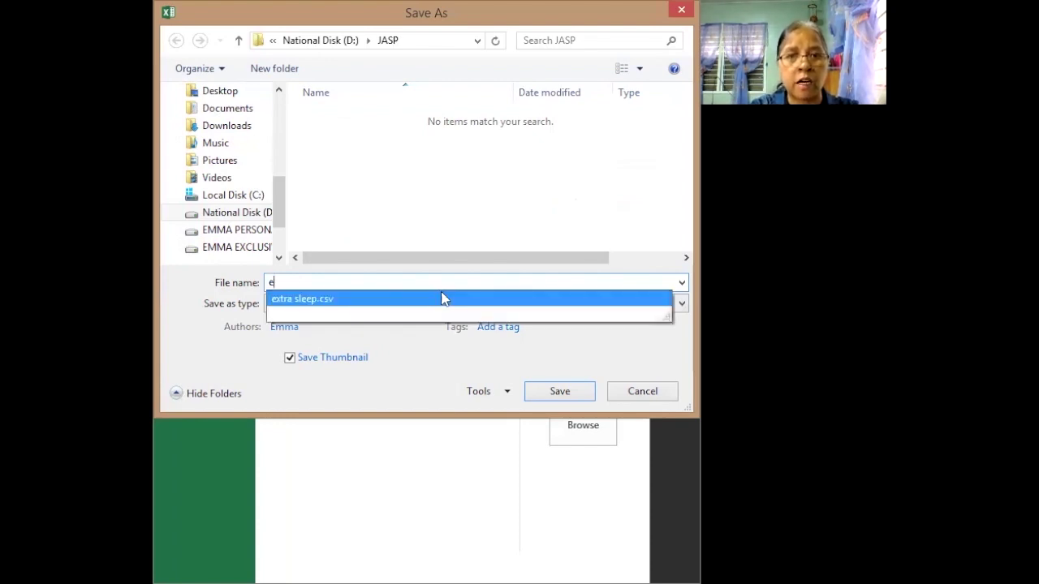
pyautogui.write('x')
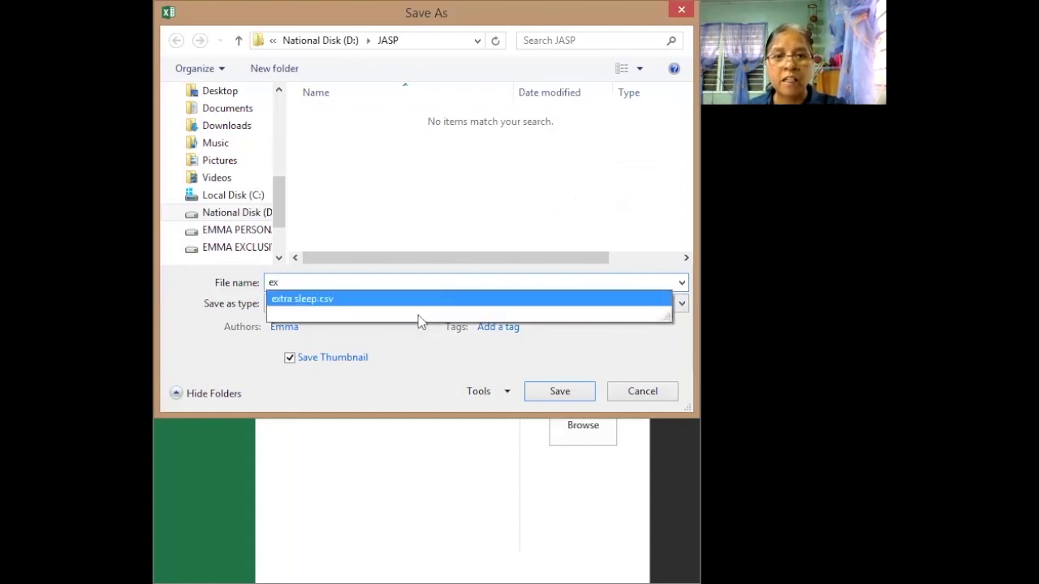
pyautogui.click(343, 297)
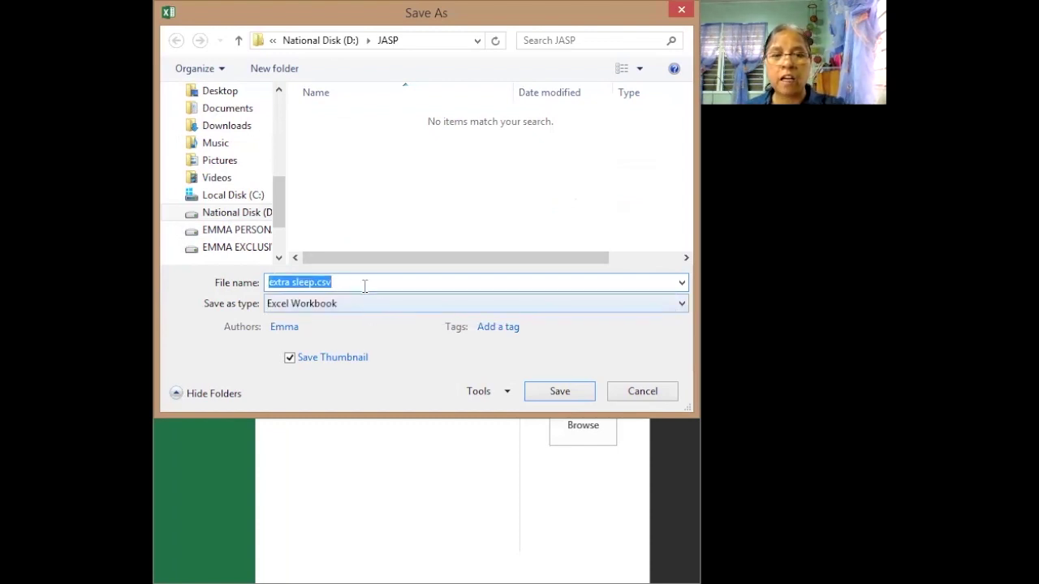
pyautogui.click(368, 284)
pyautogui.press('BackSpace')
pyautogui.press('BackSpace')
pyautogui.press('BackSpace')
pyautogui.press('BackSpace')
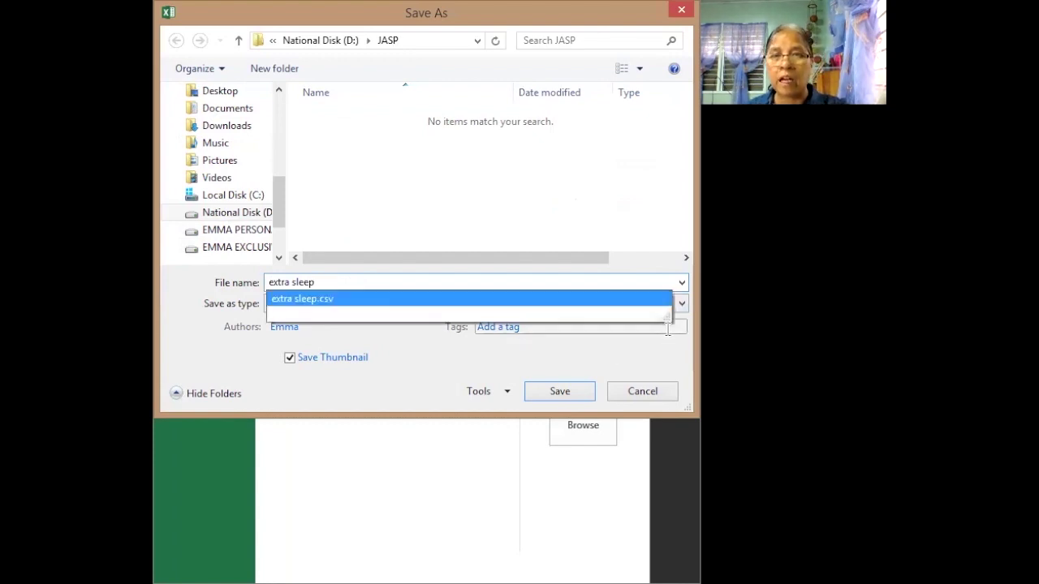
# Set the file type to CSV (Comma delimited) and save the file.
pyautogui.click(682, 303)
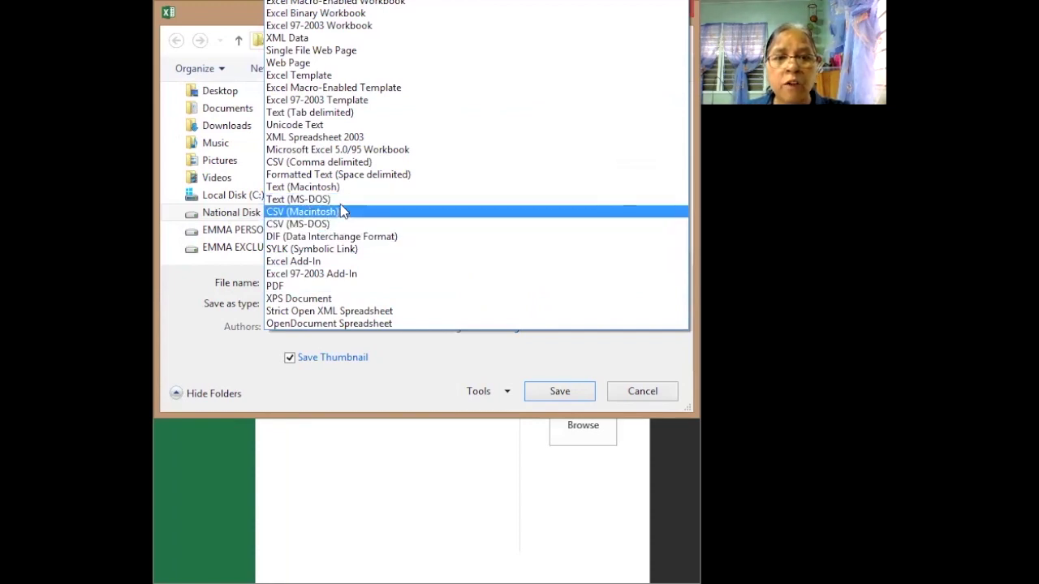
pyautogui.click(343, 163)
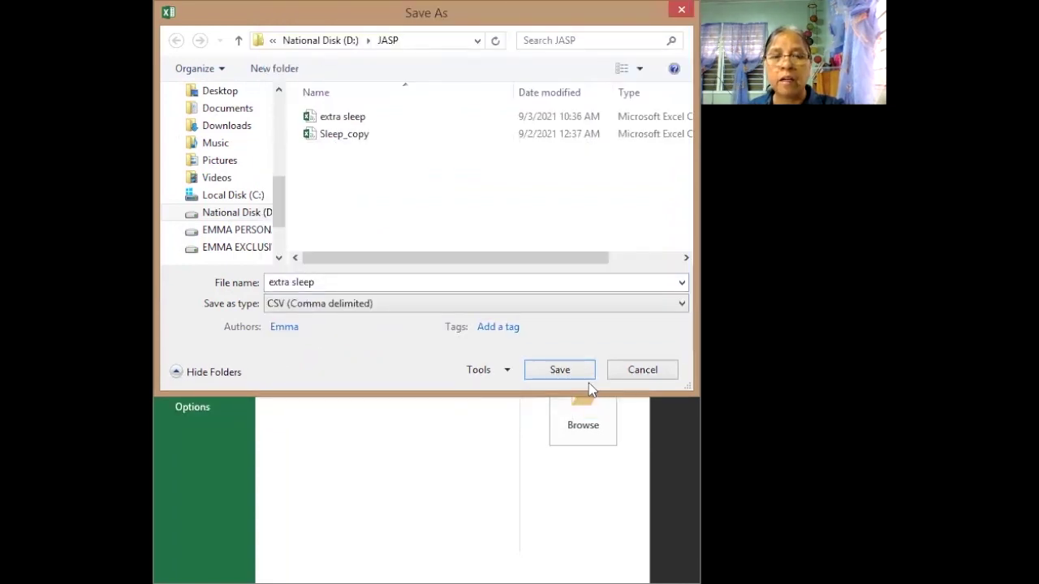
pyautogui.click(664, 306)
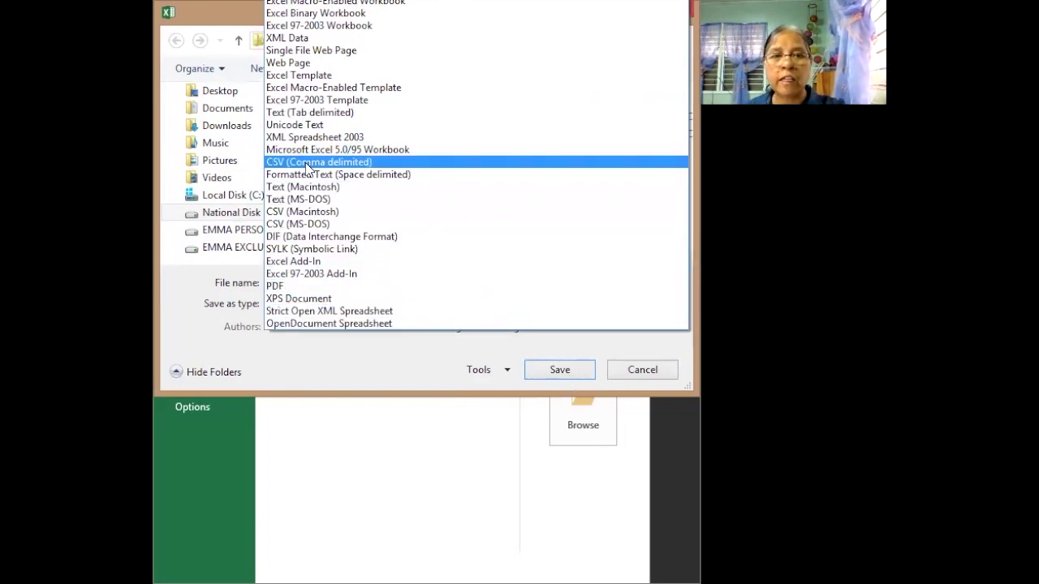
pyautogui.click(341, 162)
pyautogui.click(570, 371)
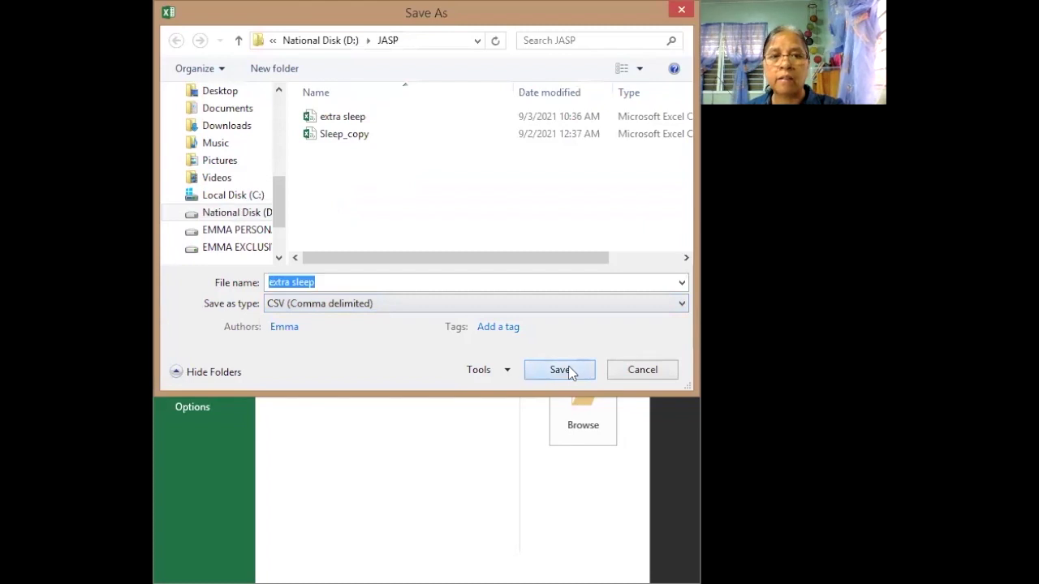
pyautogui.click(475, 292)
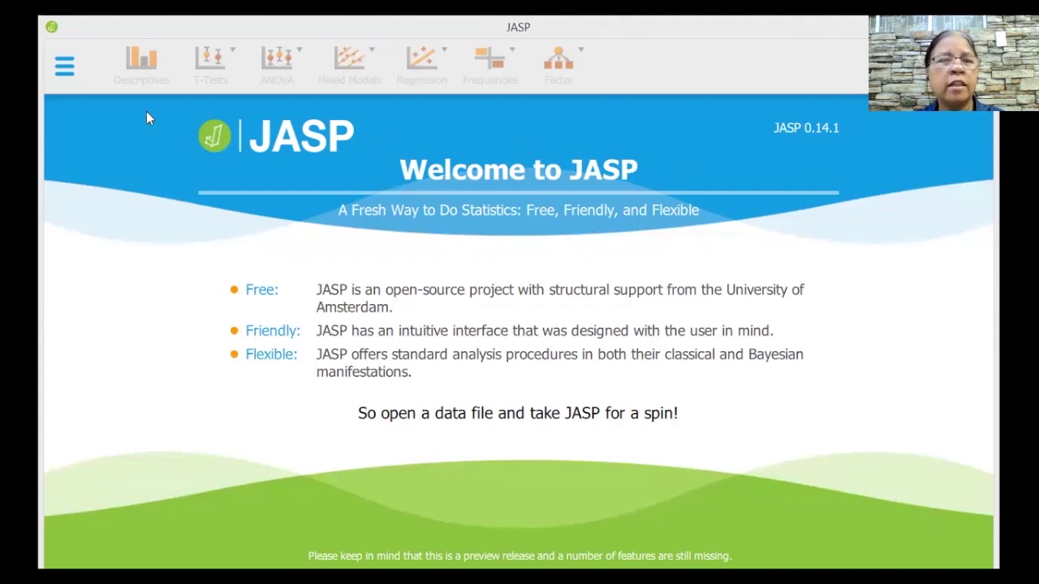
# Open the extra sleep CSV file in JASP from the JASP folder on drive D.
pyautogui.click(65, 68)
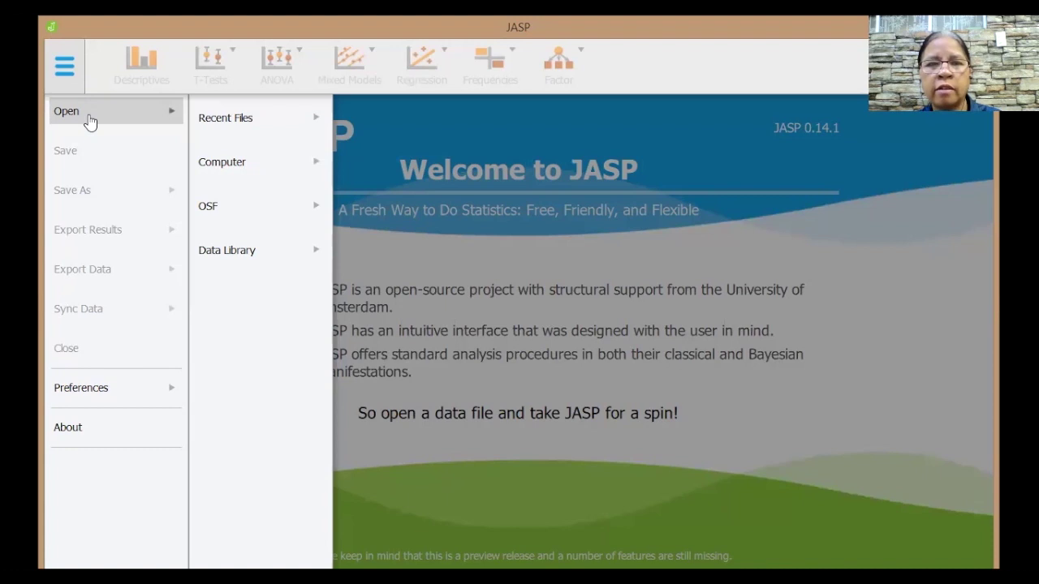
pyautogui.click(234, 118)
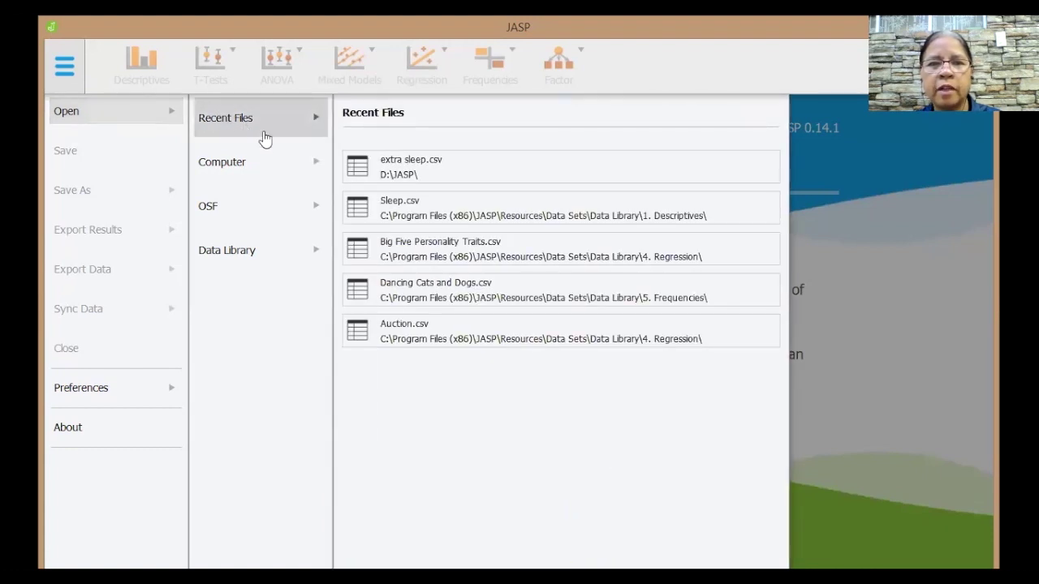
pyautogui.click(268, 155)
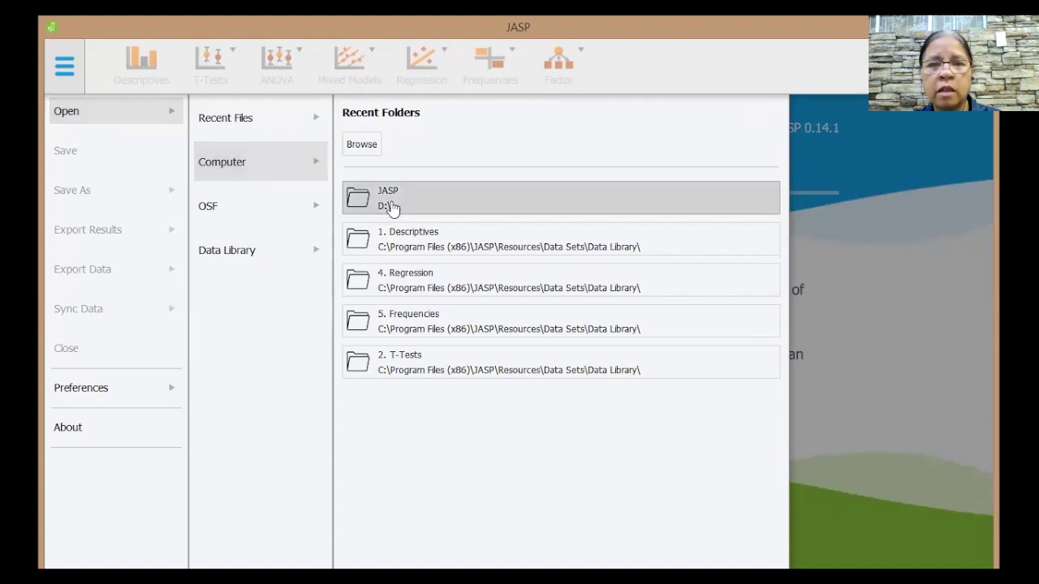
pyautogui.click(313, 130)
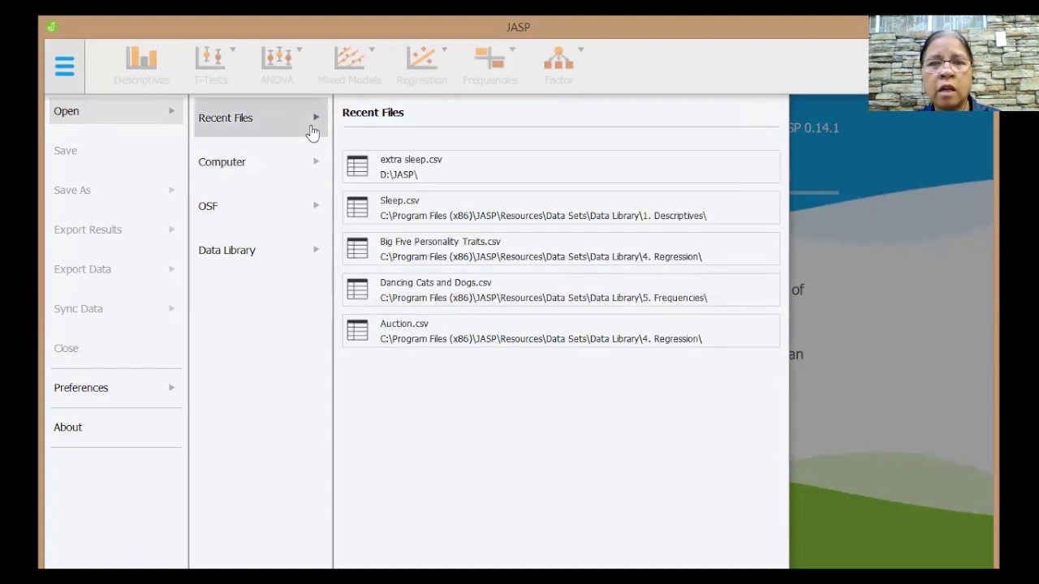
pyautogui.click(306, 176)
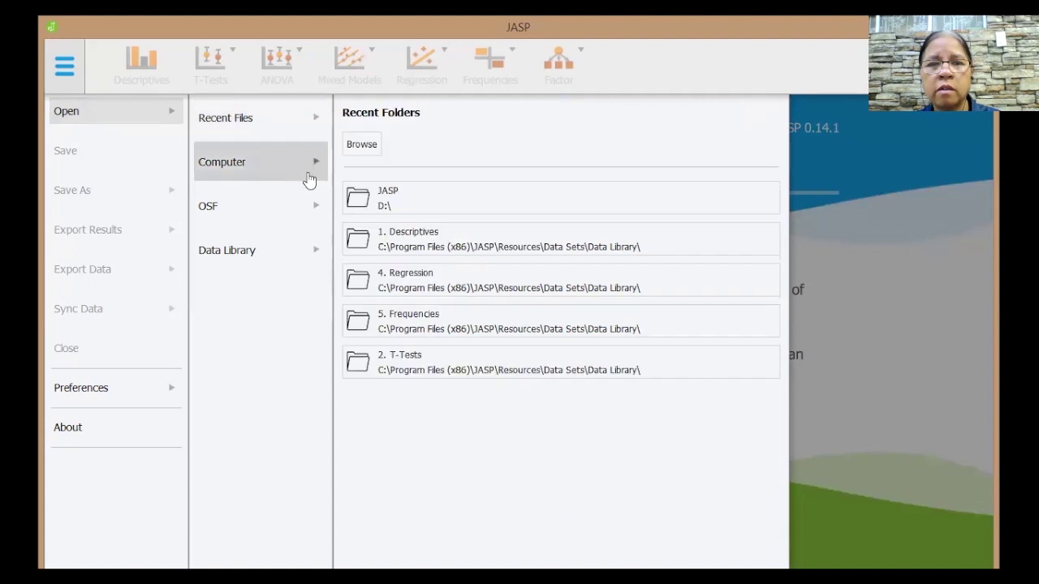
pyautogui.click(419, 213)
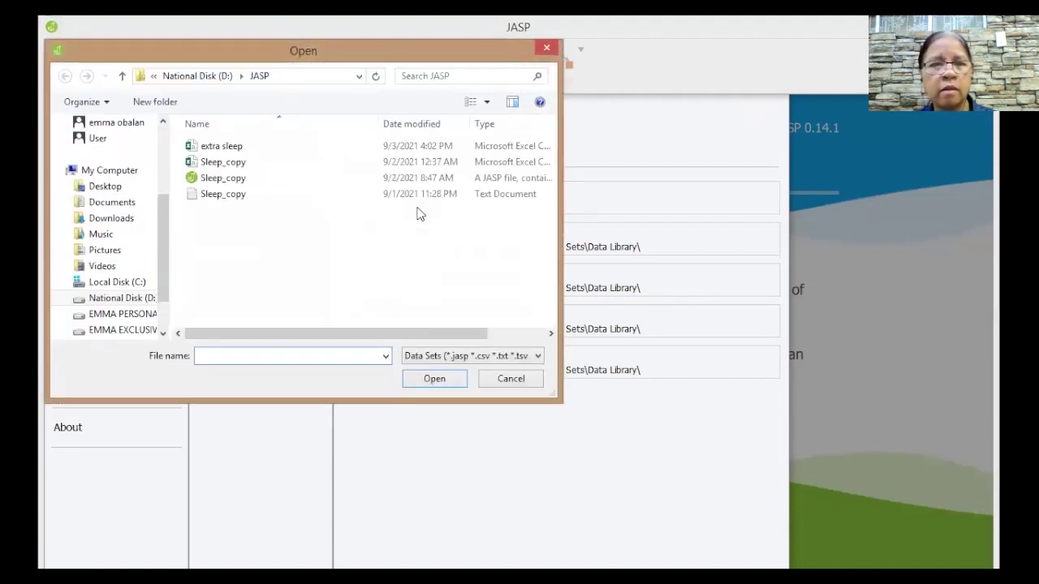
pyautogui.click(207, 148)
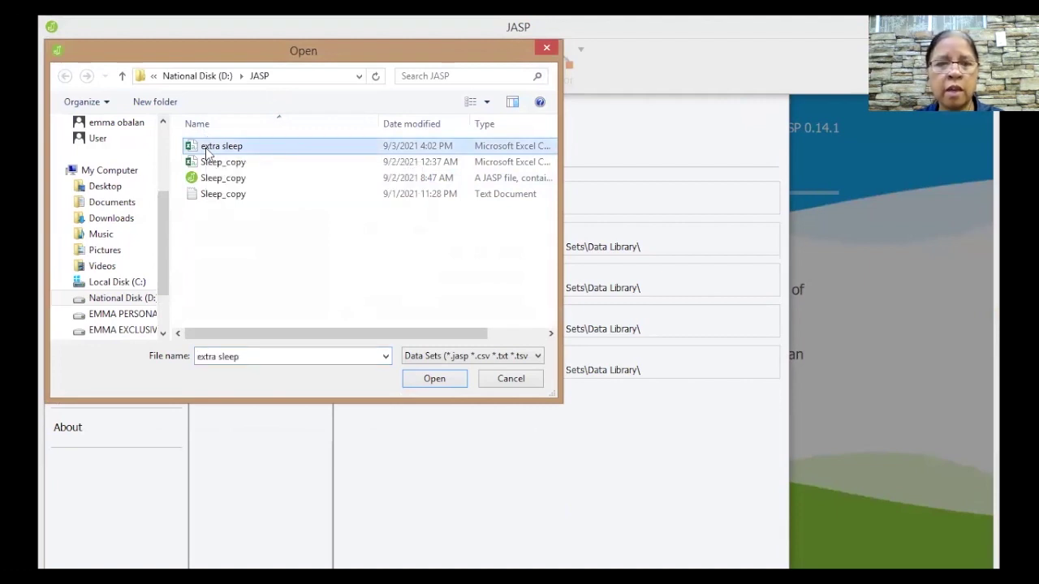
pyautogui.click(445, 383)
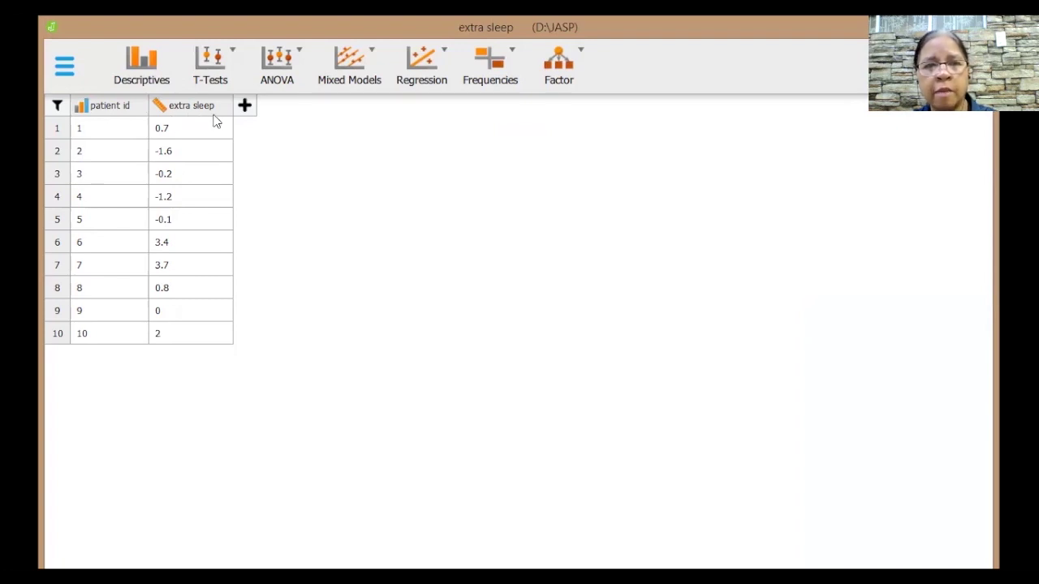
# Set the measurement level of patient id to Nominal and check the levels available for extra sleep.
pyautogui.click(81, 106)
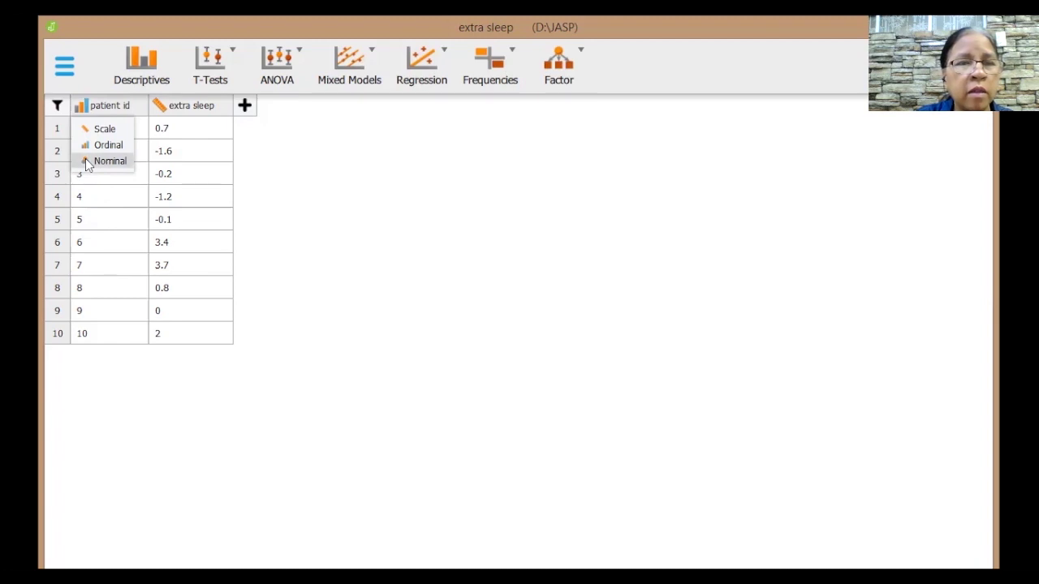
pyautogui.click(88, 162)
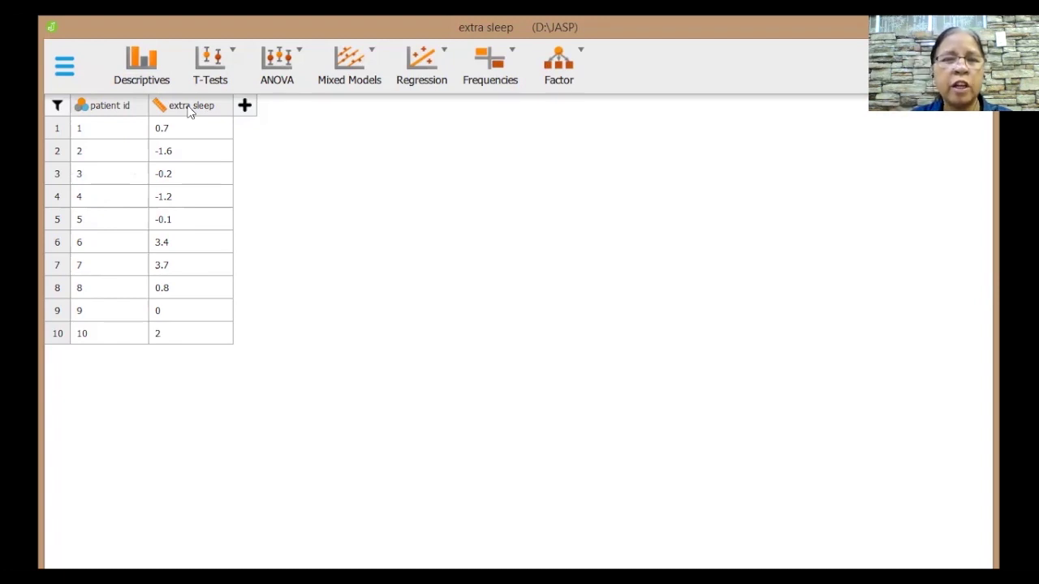
pyautogui.click(161, 107)
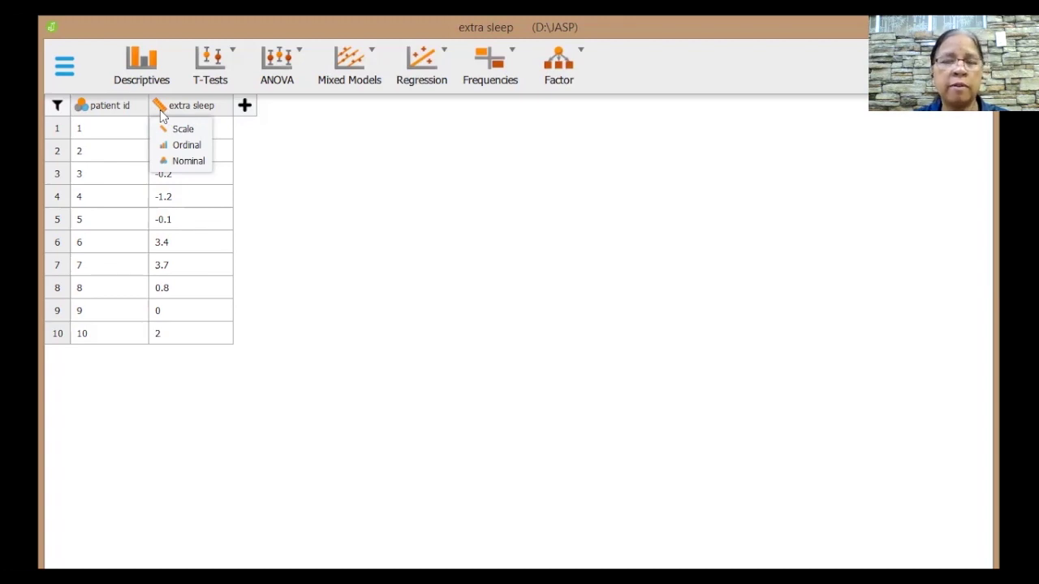
pyautogui.click(167, 204)
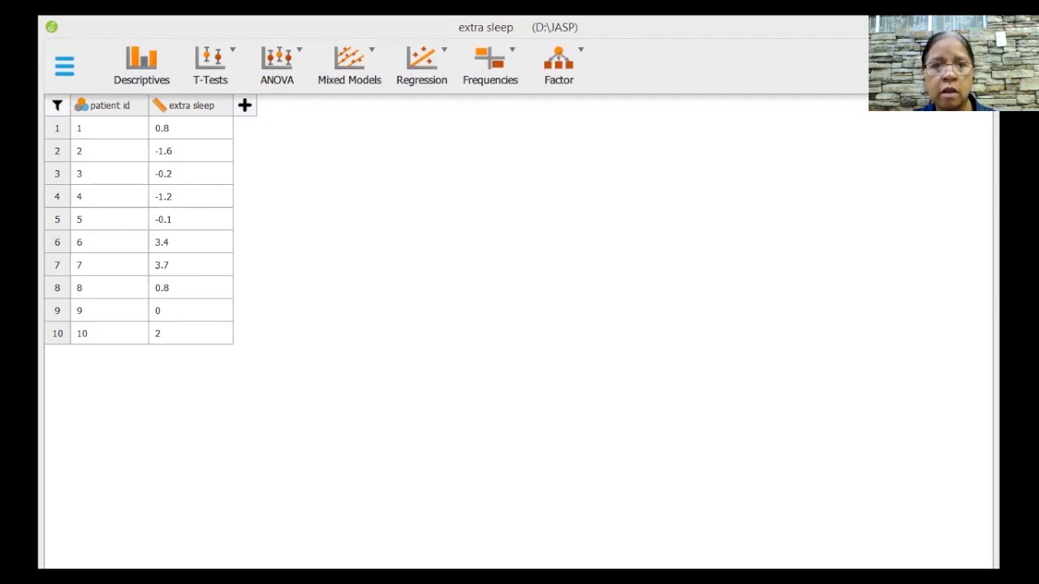
# In extra sleep.csv reopened in Excel, set patient 1's extra sleep value in B2 to 0.7 and save, keeping the CSV format.
pyautogui.click(590, 537)
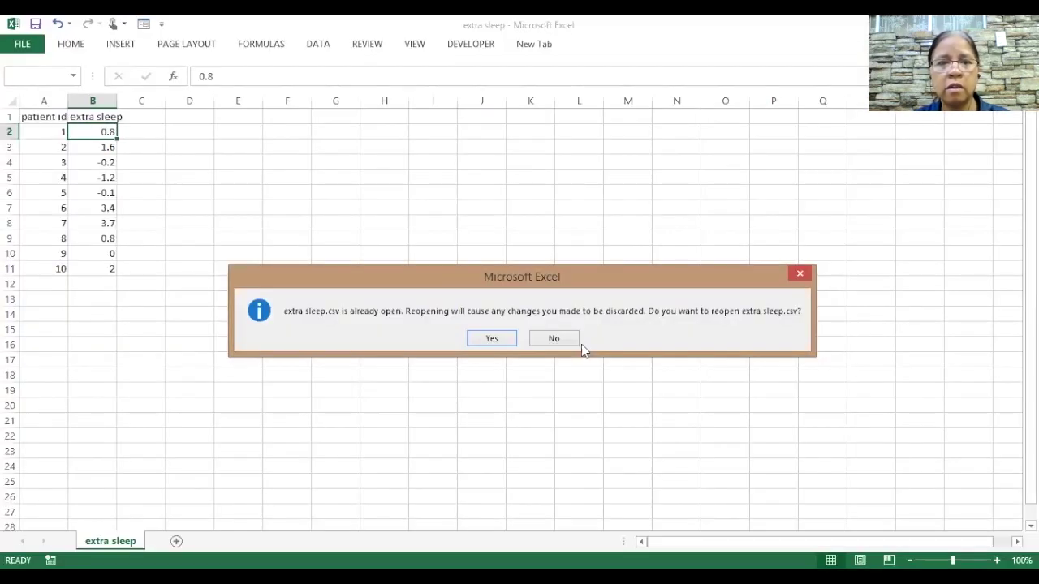
pyautogui.click(491, 339)
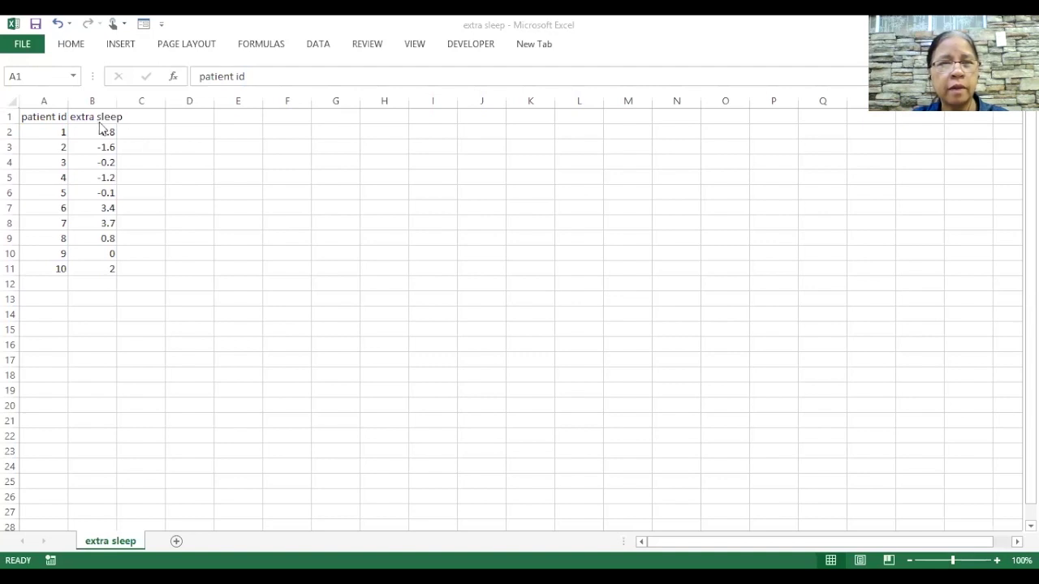
pyautogui.click(96, 131)
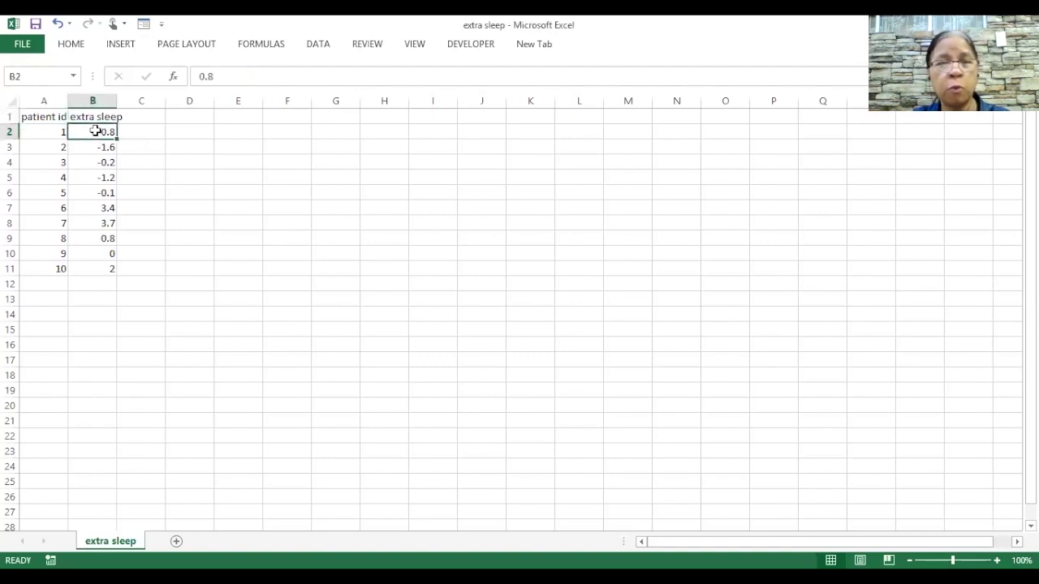
pyautogui.write('0.')
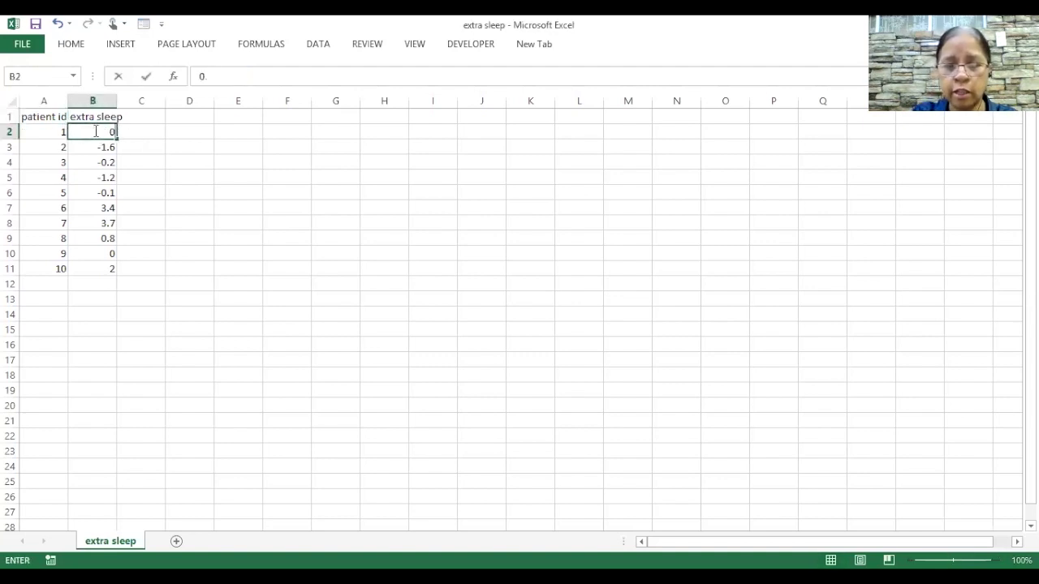
pyautogui.write('7')
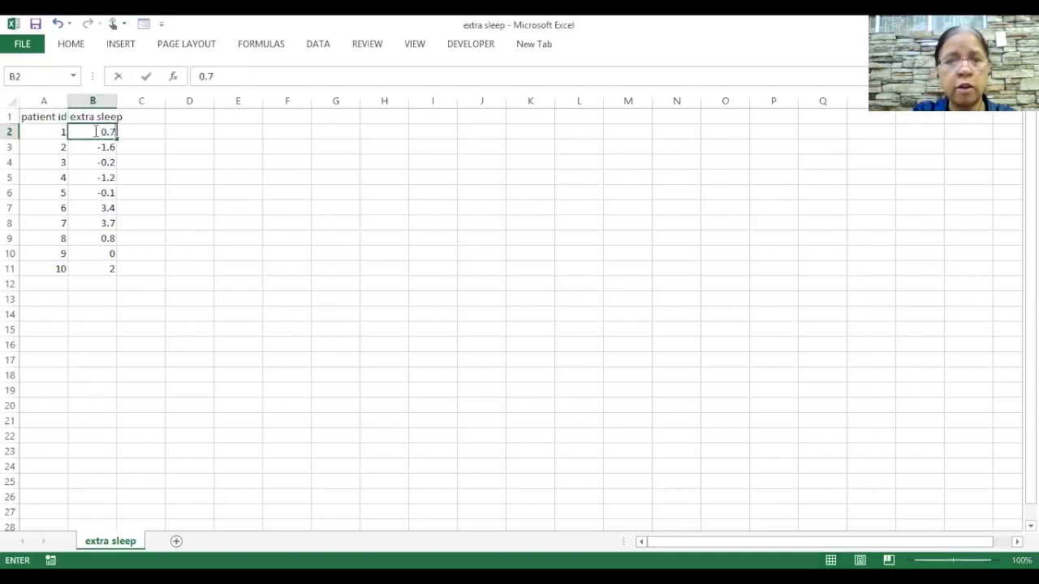
pyautogui.click(36, 24)
pyautogui.click(38, 25)
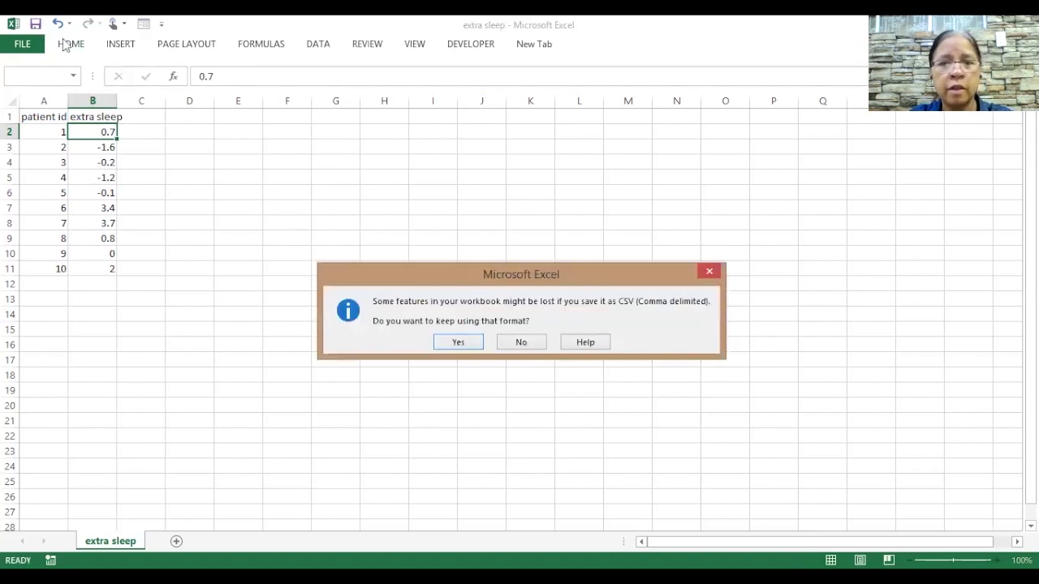
pyautogui.click(457, 342)
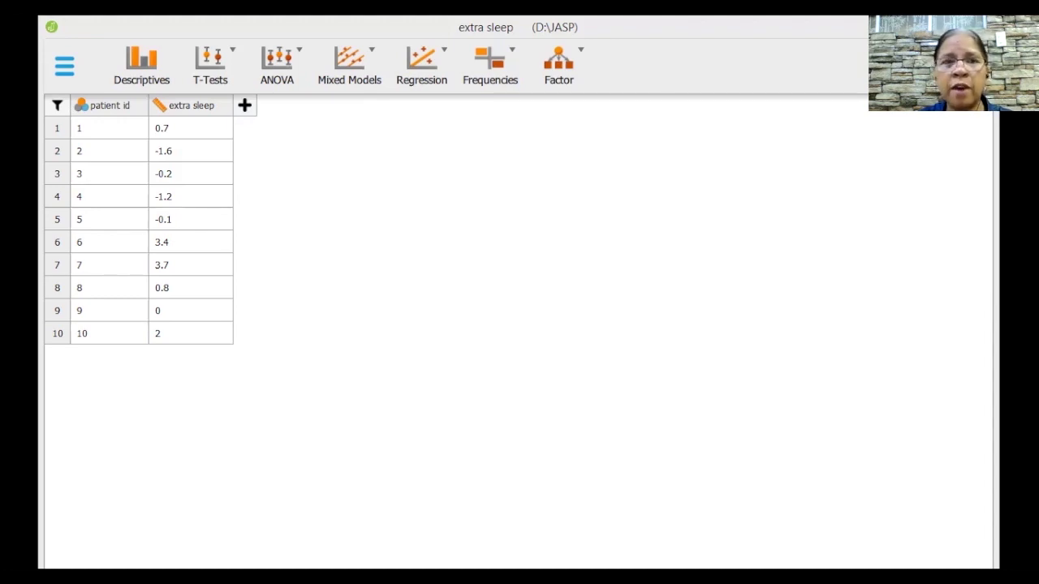
# Back in JASP, review the analyses offered for T-Tests, Regression, Frequencies and Factor, and the list of additional modules.
pyautogui.click(672, 248)
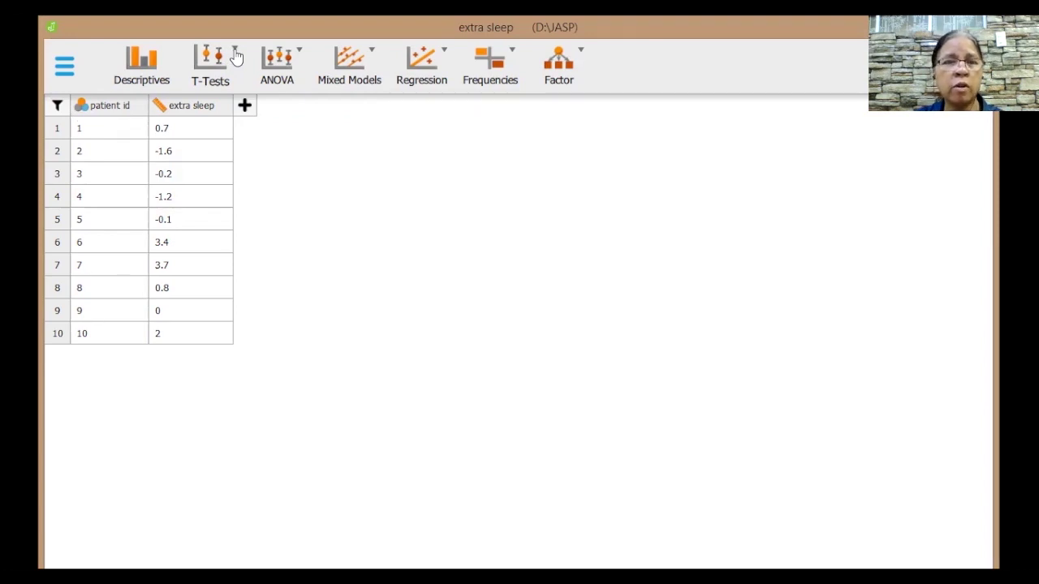
pyautogui.click(236, 57)
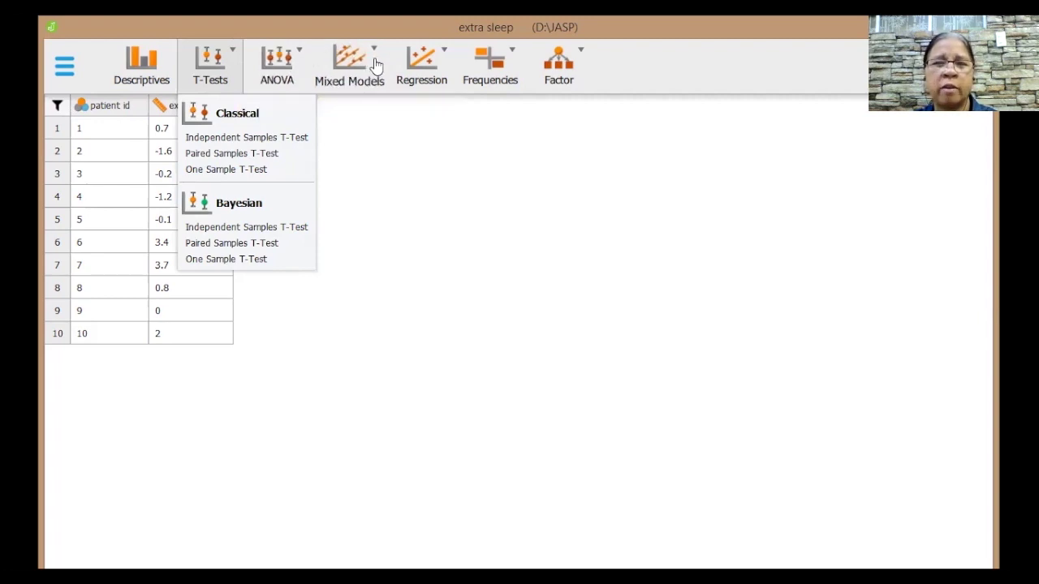
pyautogui.click(447, 54)
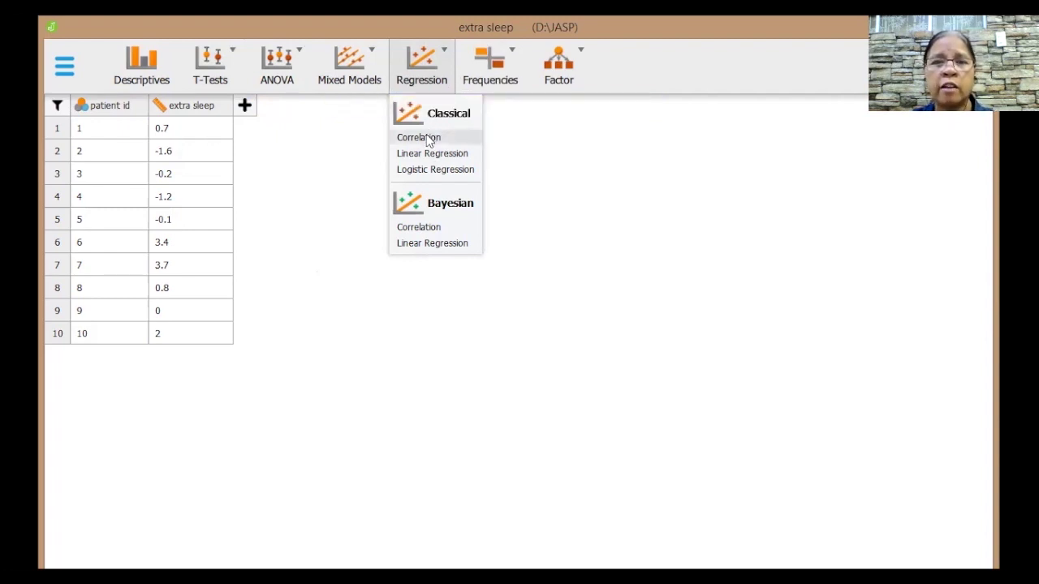
pyautogui.click(516, 60)
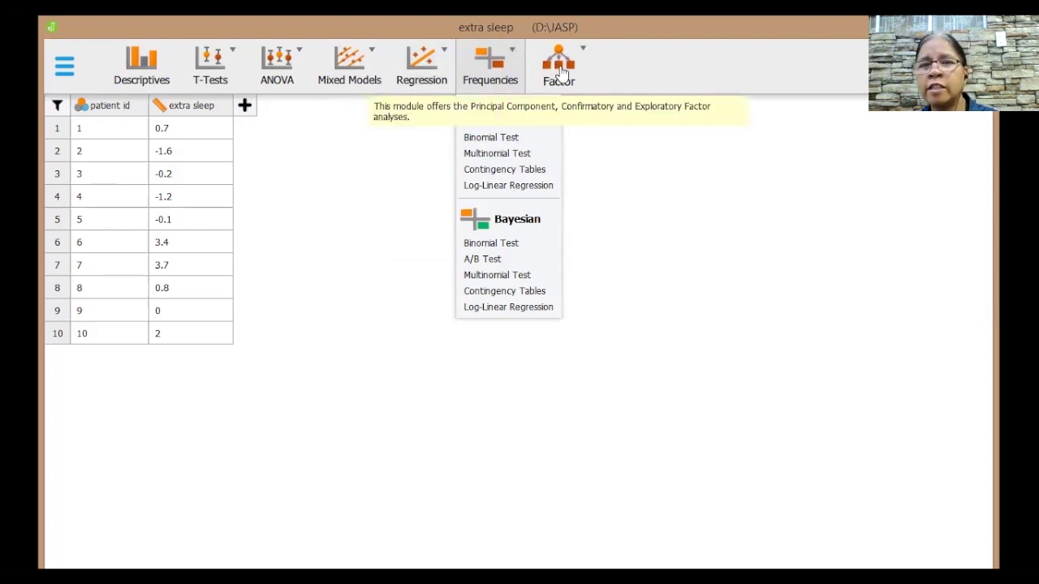
pyautogui.click(582, 54)
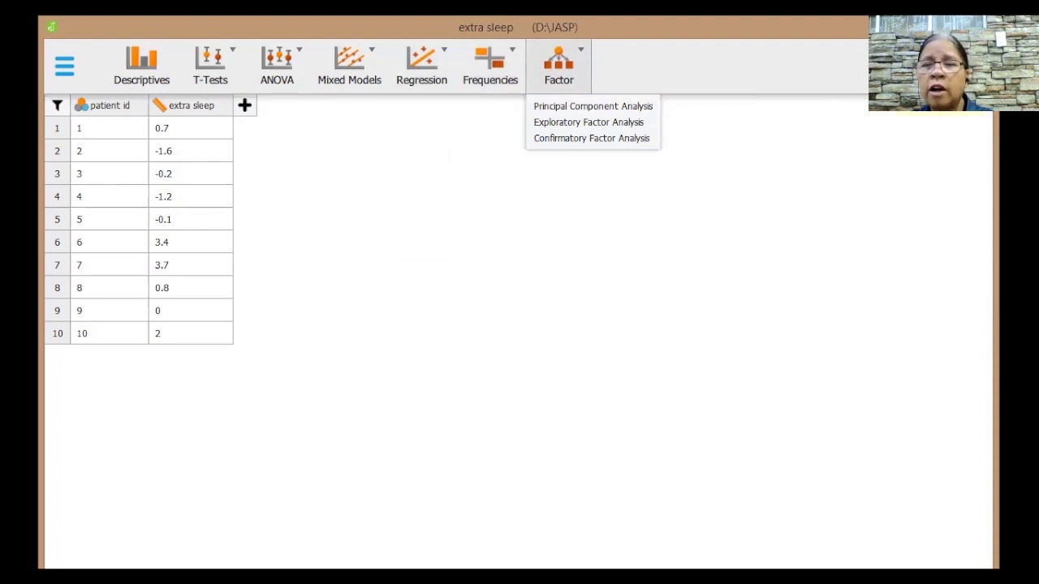
pyautogui.click(971, 65)
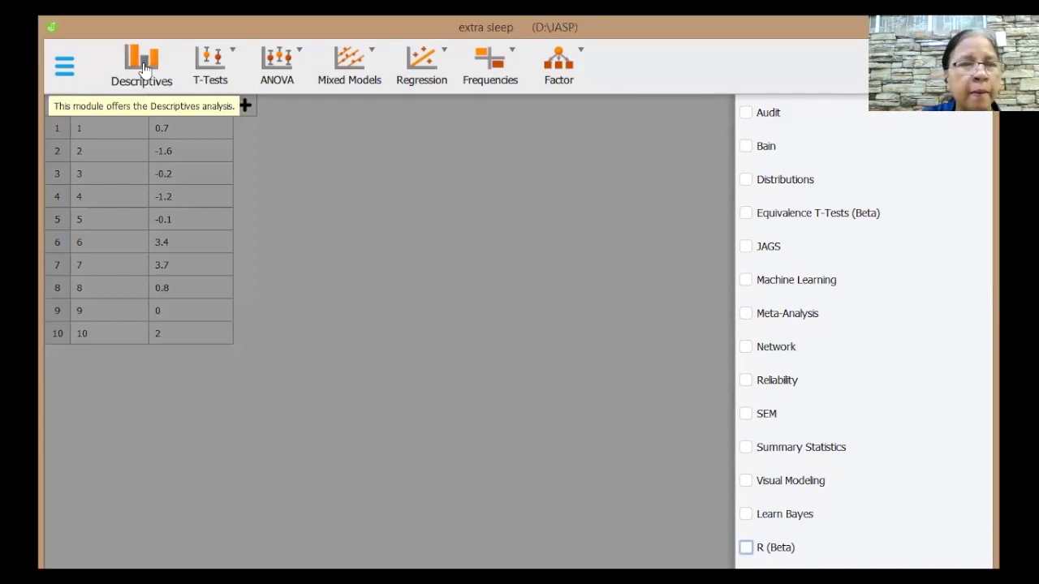
# Create a Descriptive Statistics analysis with extra sleep as its variable.
pyautogui.click(142, 68)
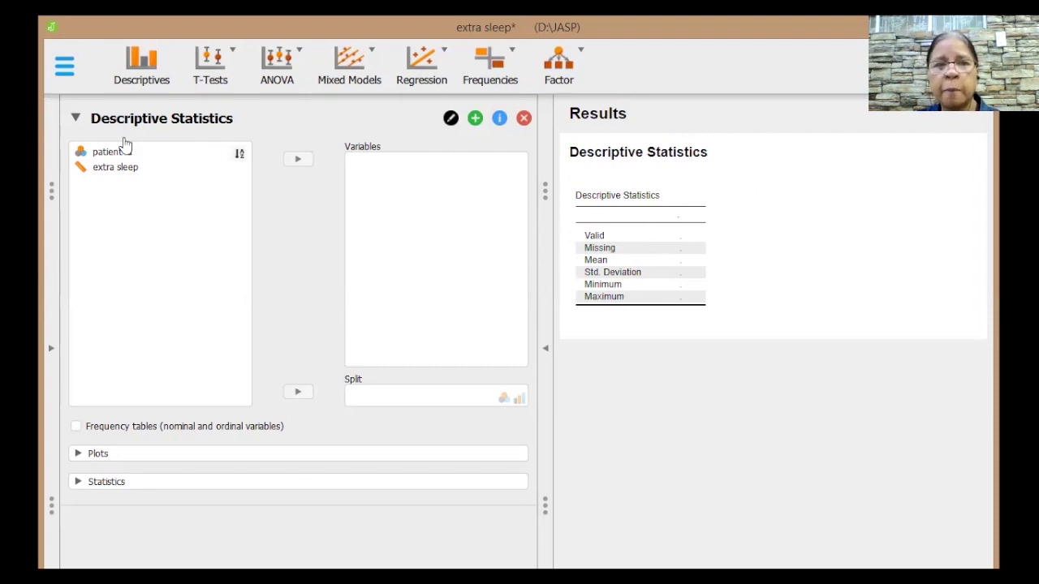
pyautogui.click(103, 173)
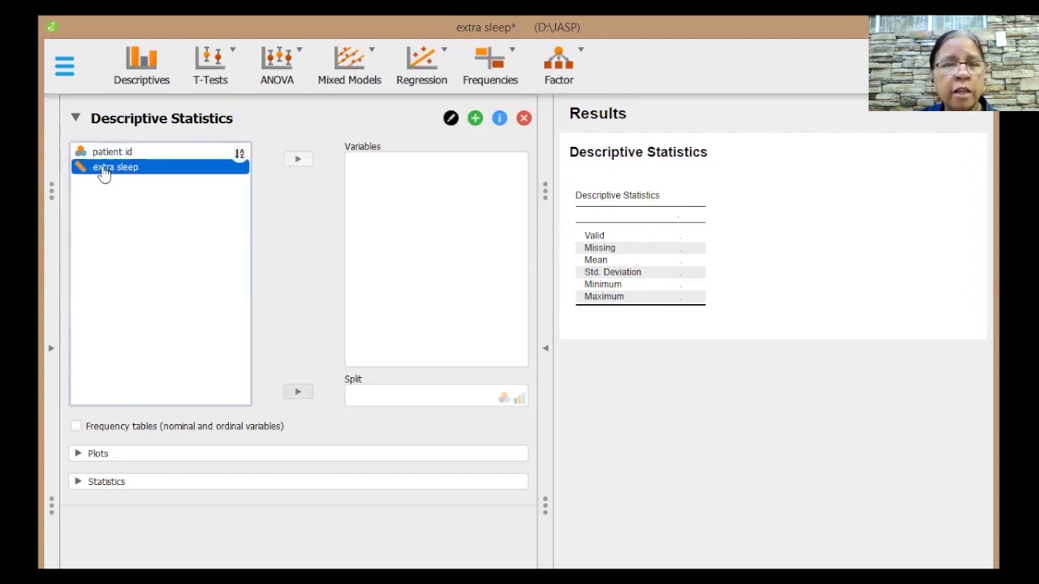
pyautogui.click(298, 160)
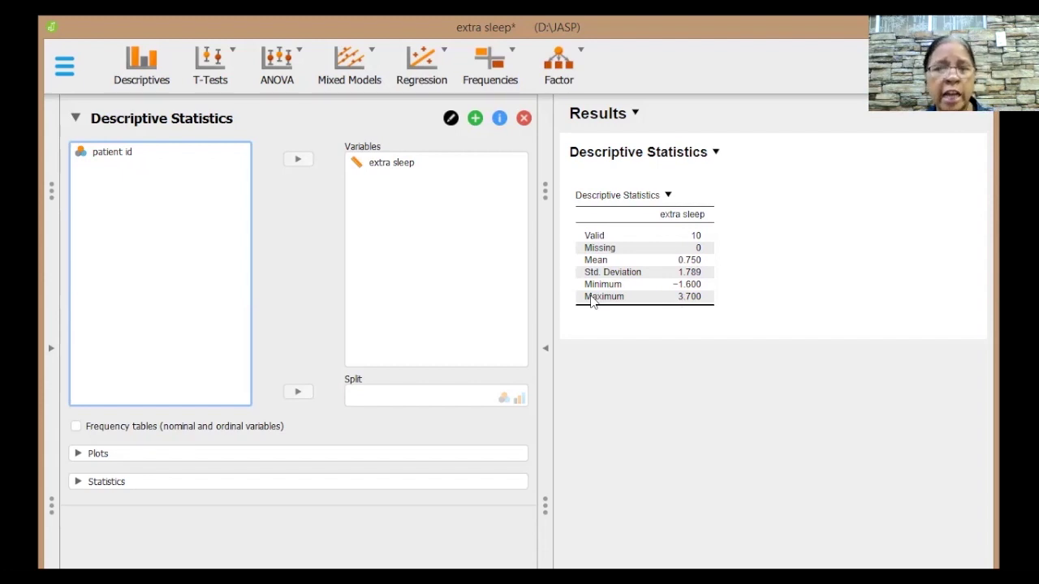
# Expand the statistics options of the descriptive analysis and add quartiles to the results table.
pyautogui.click(79, 483)
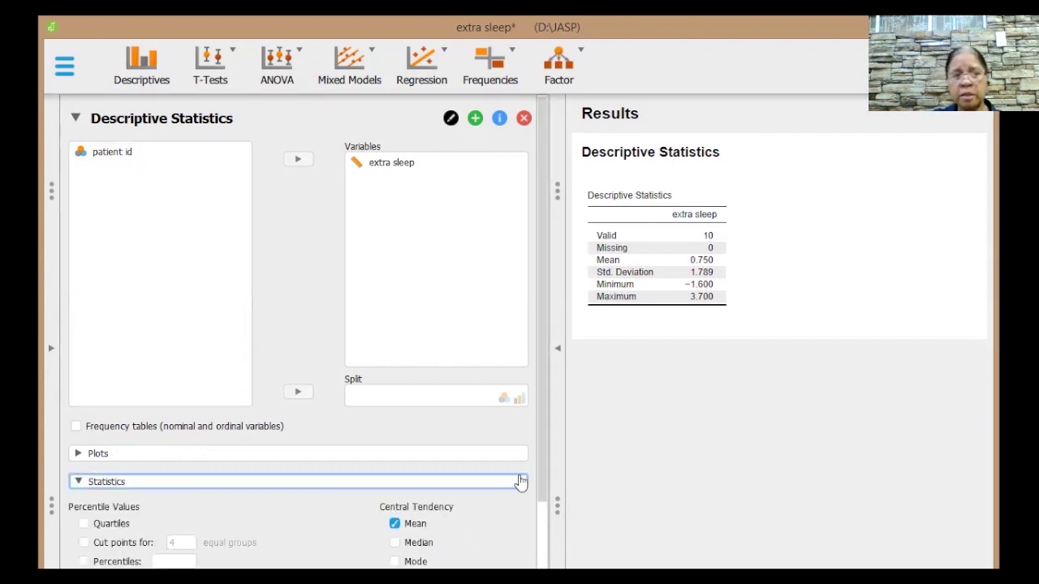
pyautogui.moveTo(542, 460); pyautogui.dragTo(542, 540)
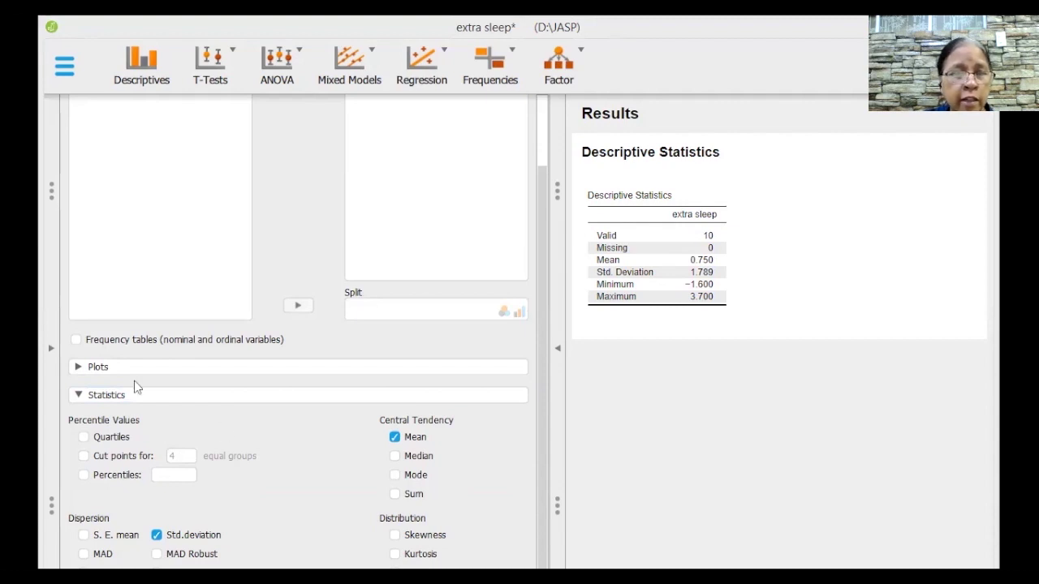
pyautogui.click(83, 438)
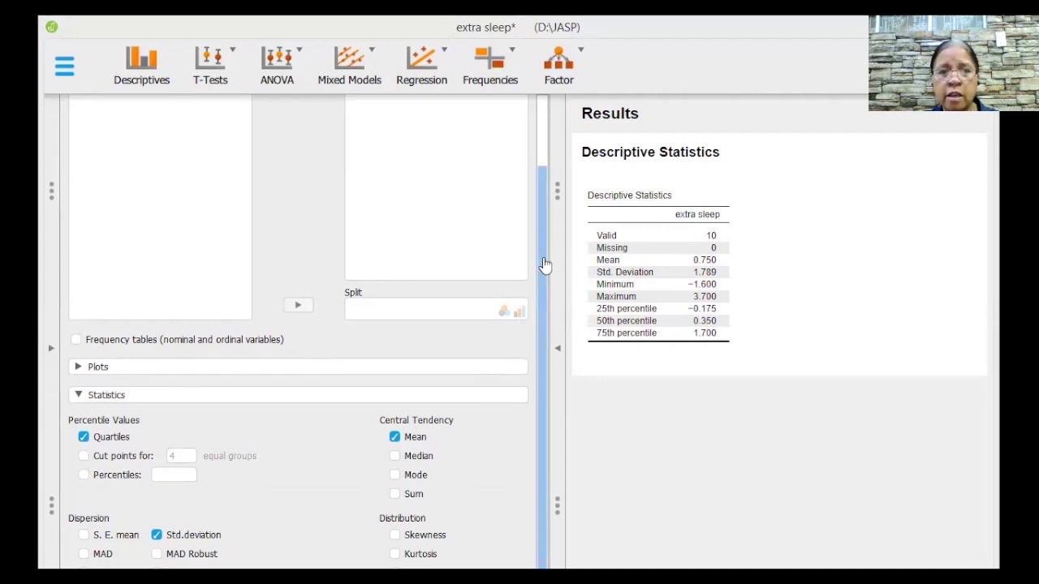
# Add the distribution measures skewness and kurtosis to the descriptive statistics for extra sleep.
pyautogui.scroll(-2, 543, 292)
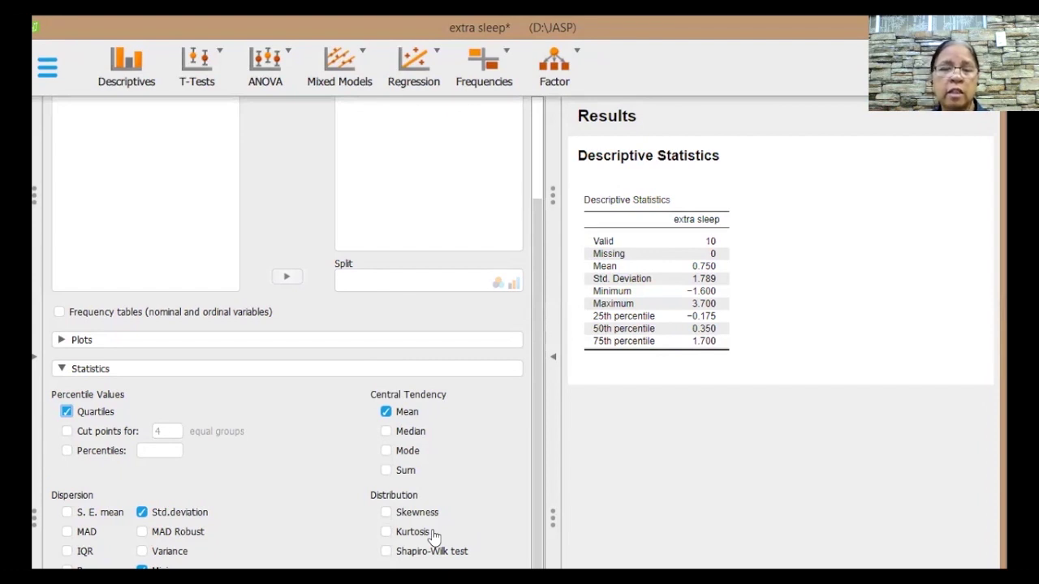
pyautogui.click(386, 515)
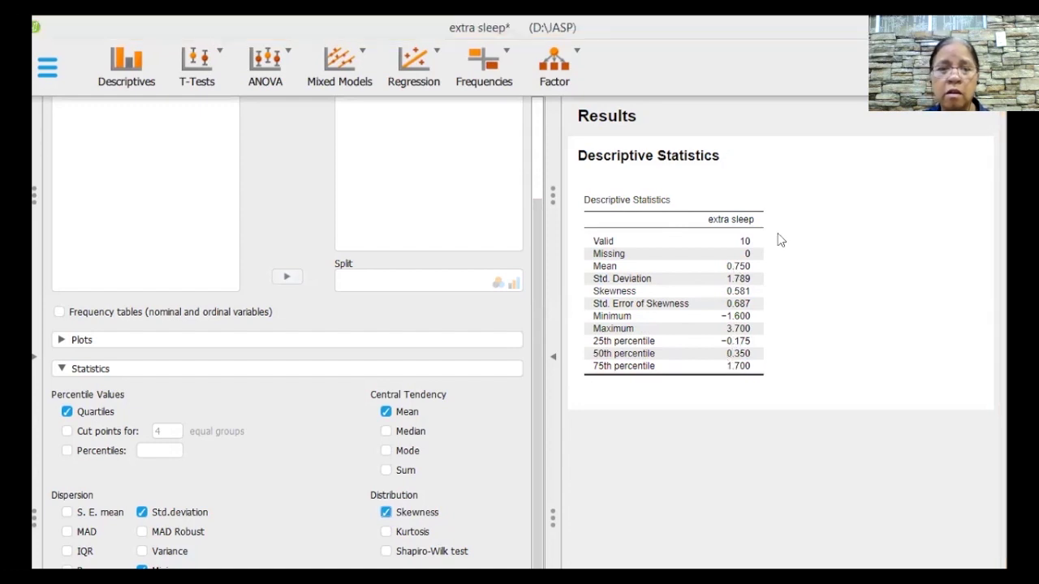
pyautogui.click(499, 487)
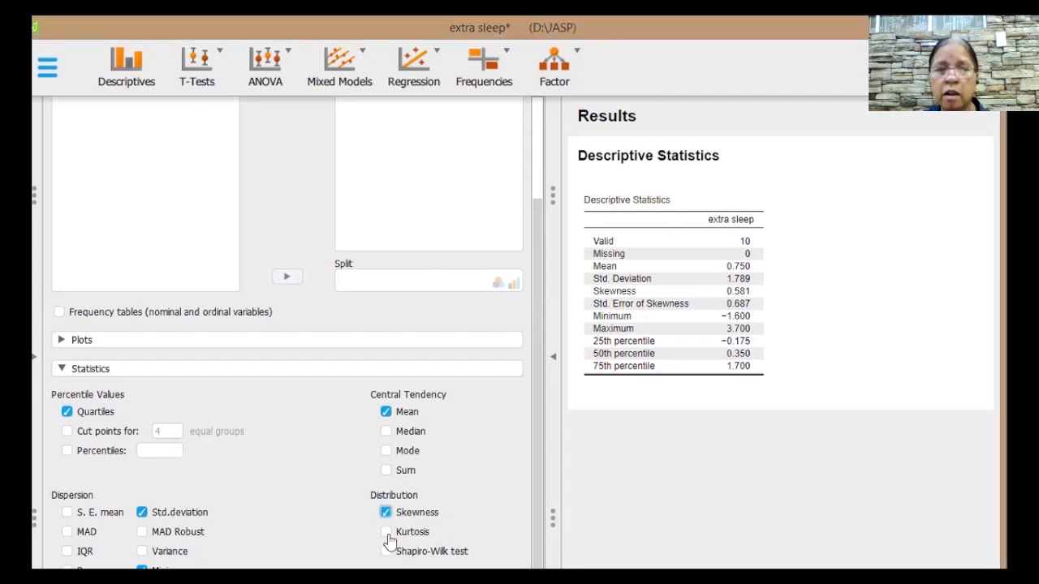
pyautogui.click(386, 533)
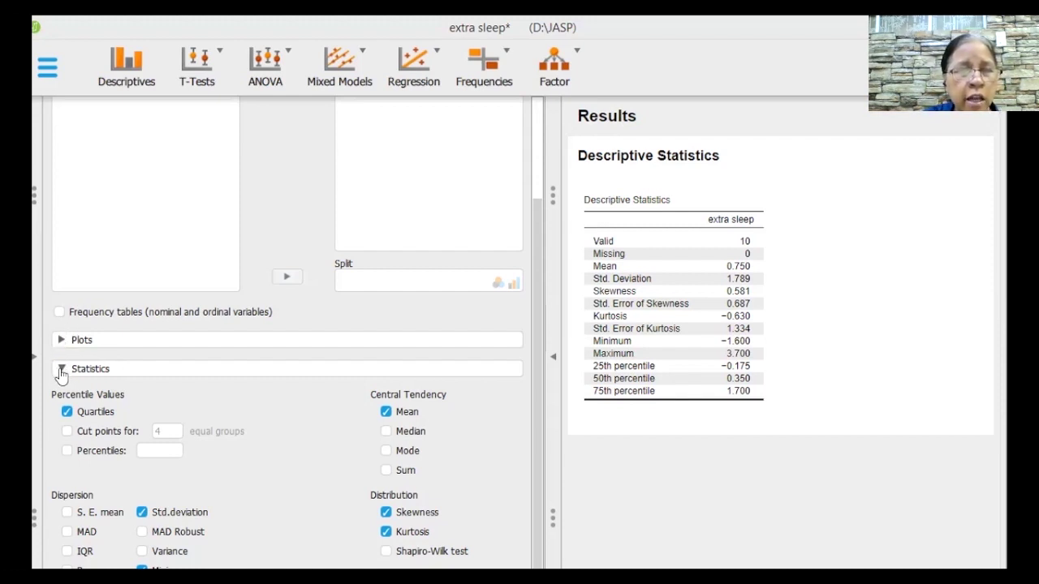
# Collapse the statistics options, expand the plot options and add distribution plots for extra sleep.
pyautogui.click(61, 369)
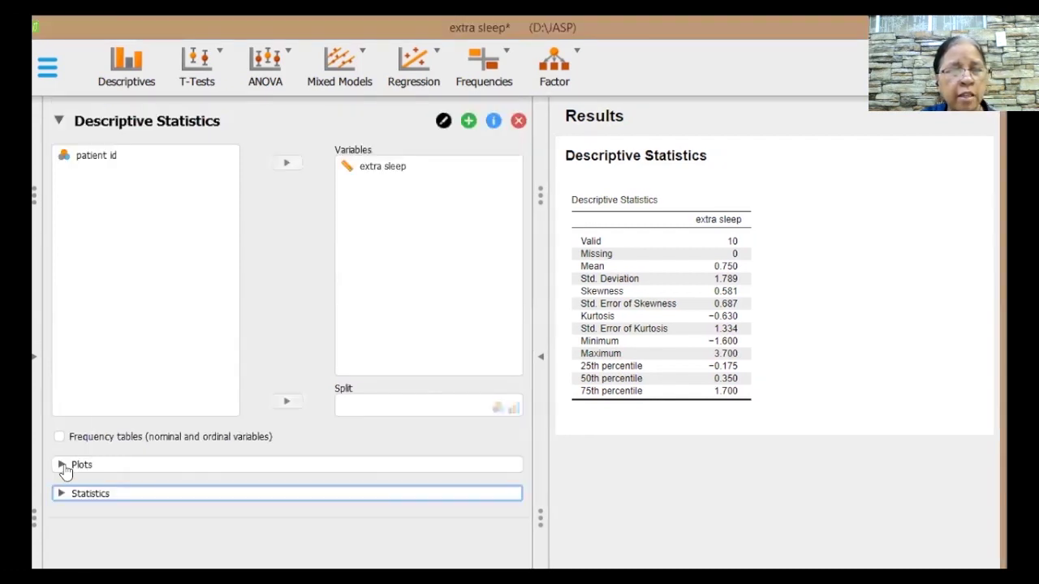
pyautogui.click(63, 465)
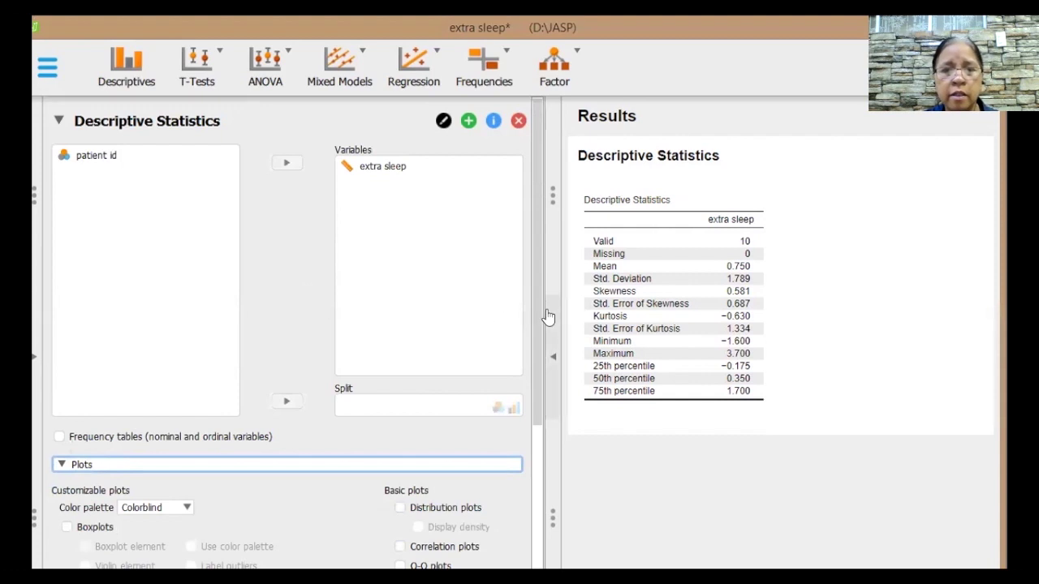
pyautogui.moveTo(531, 318); pyautogui.dragTo(531, 457)
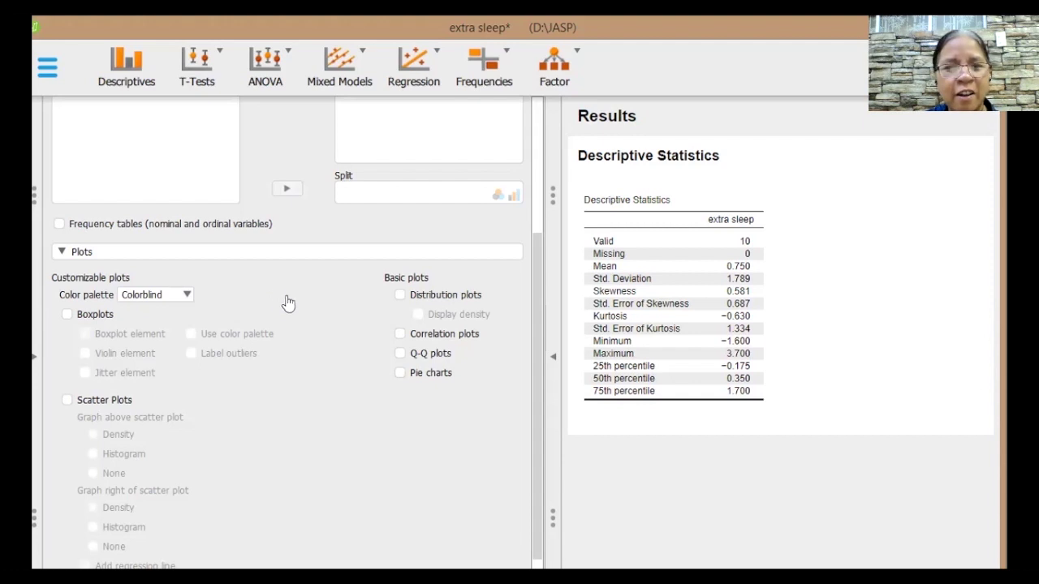
pyautogui.click(400, 295)
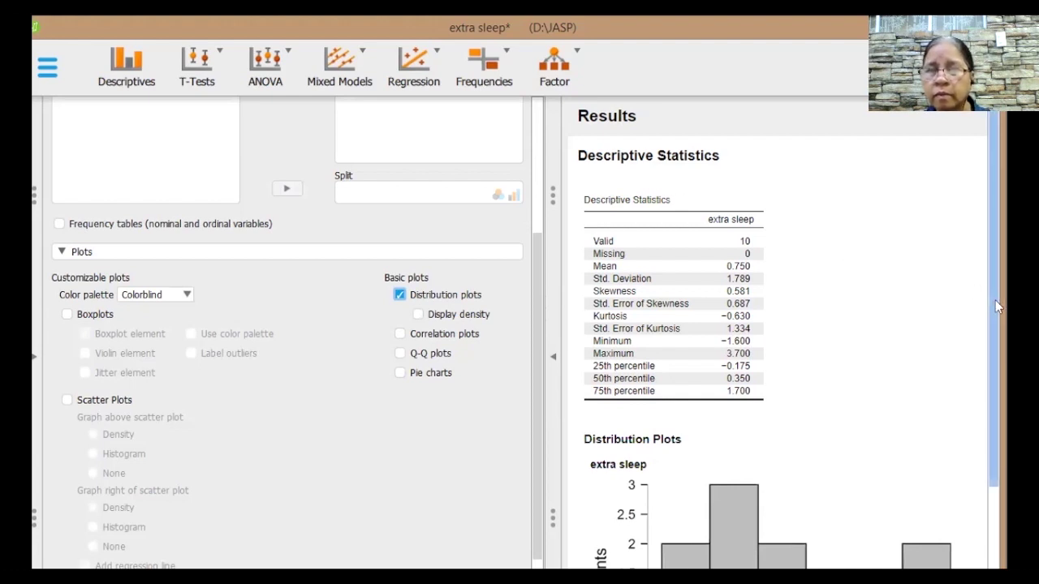
pyautogui.moveTo(995, 300); pyautogui.dragTo(989, 431)
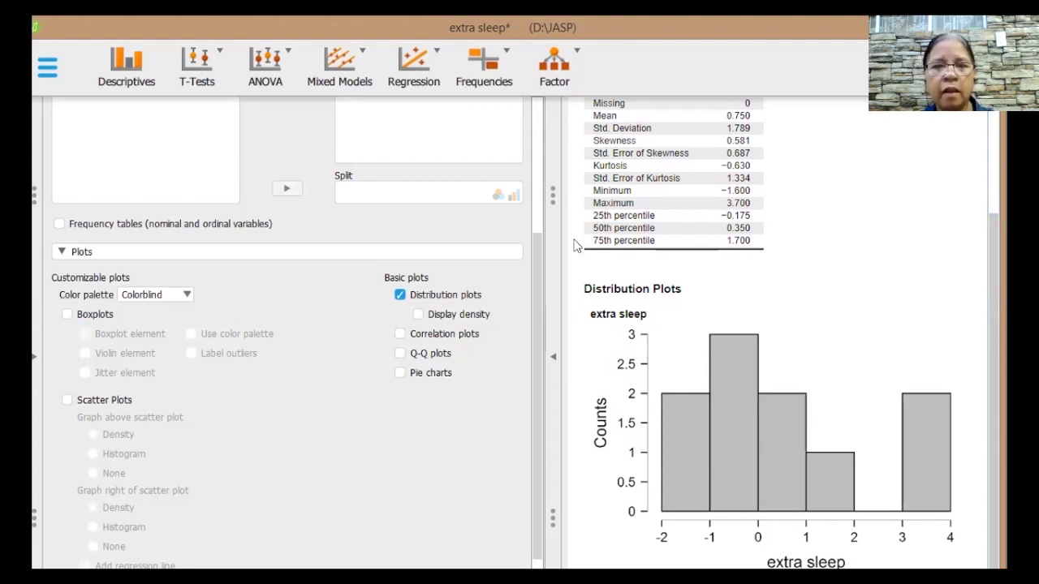
# Enable pie charts and frequency tables for nominal and ordinal variables in the descriptive analysis.
pyautogui.click(400, 374)
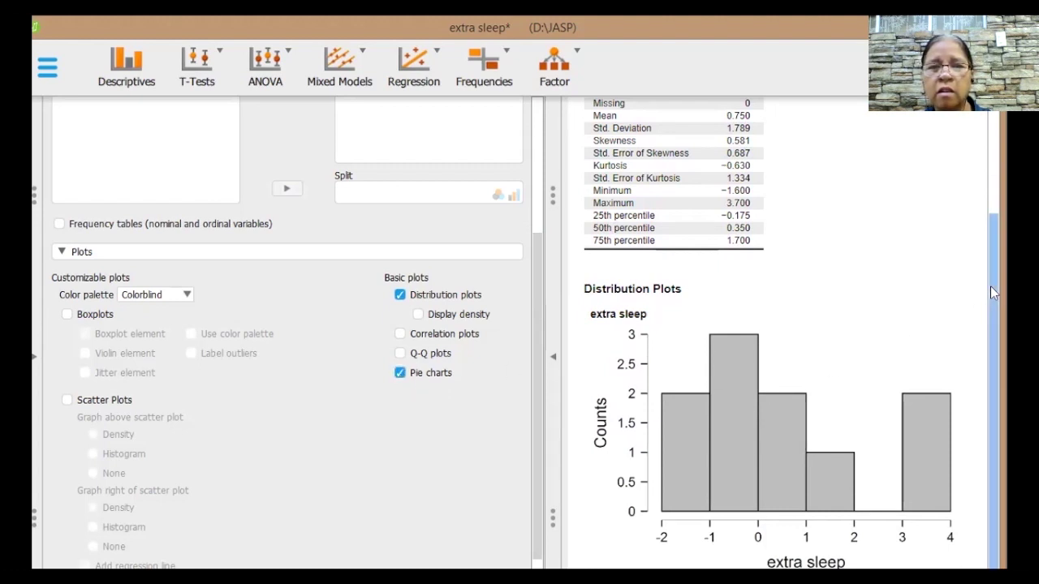
pyautogui.moveTo(990, 285); pyautogui.dragTo(993, 426)
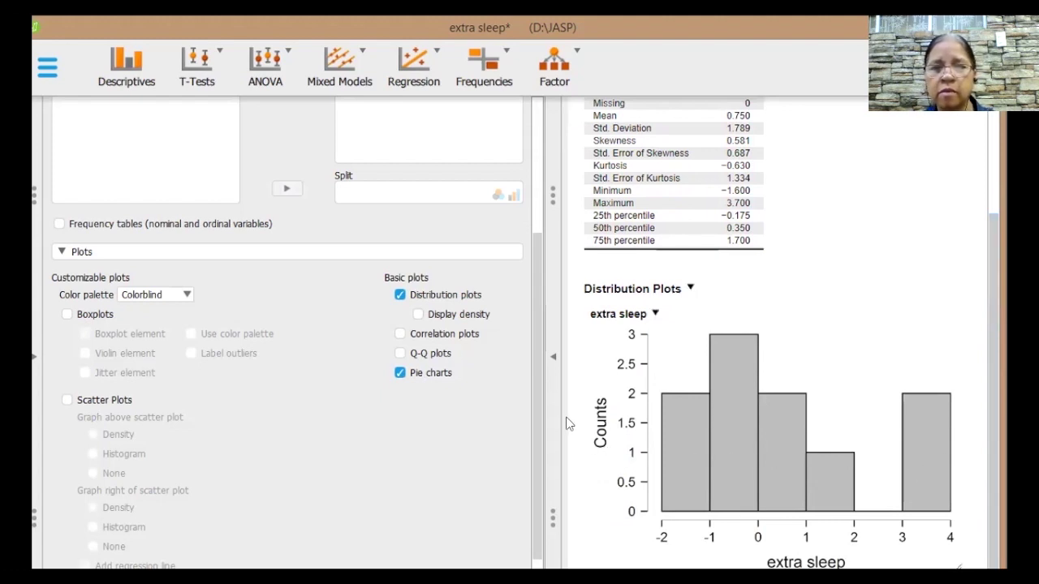
pyautogui.moveTo(530, 419); pyautogui.dragTo(538, 330)
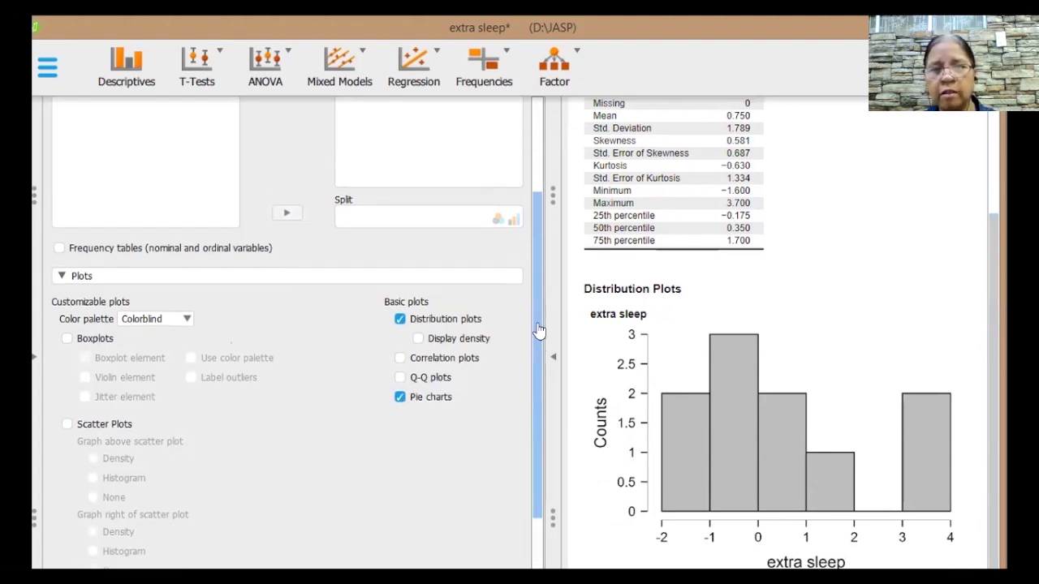
pyautogui.scroll(3, 538, 330)
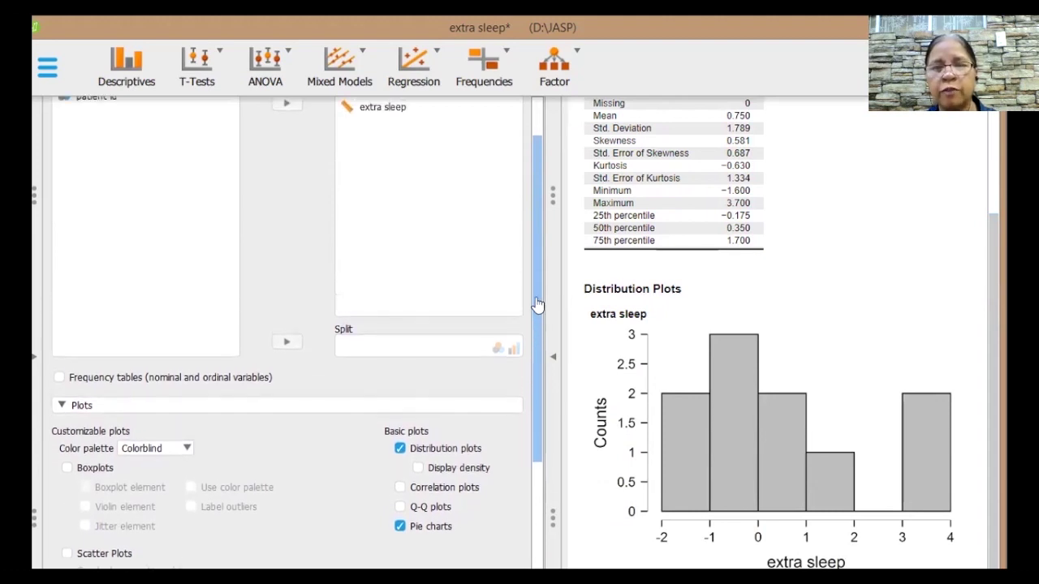
pyautogui.scroll(2, 537, 304)
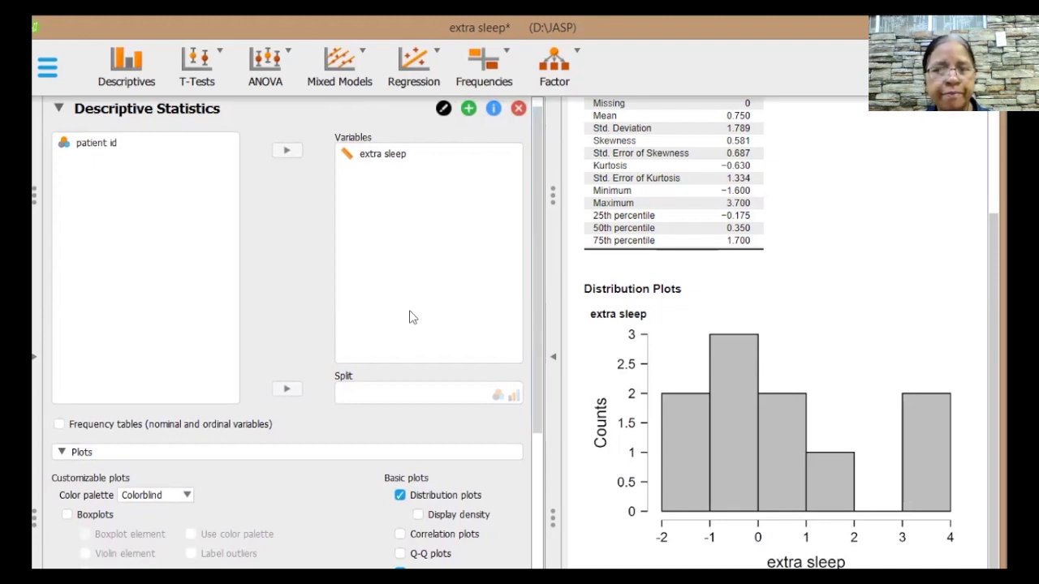
pyautogui.click(59, 426)
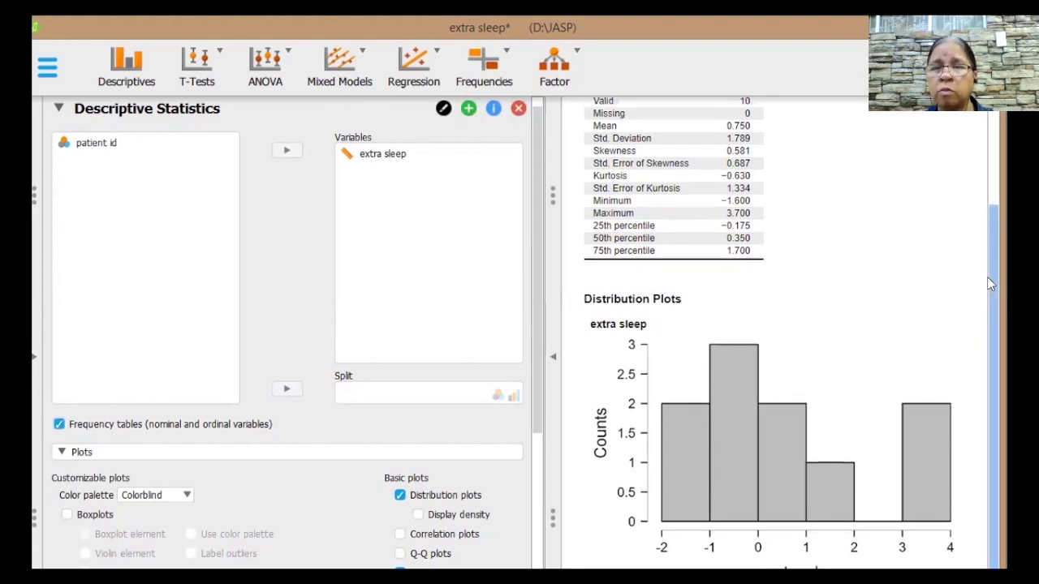
pyautogui.moveTo(989, 280); pyautogui.dragTo(995, 185)
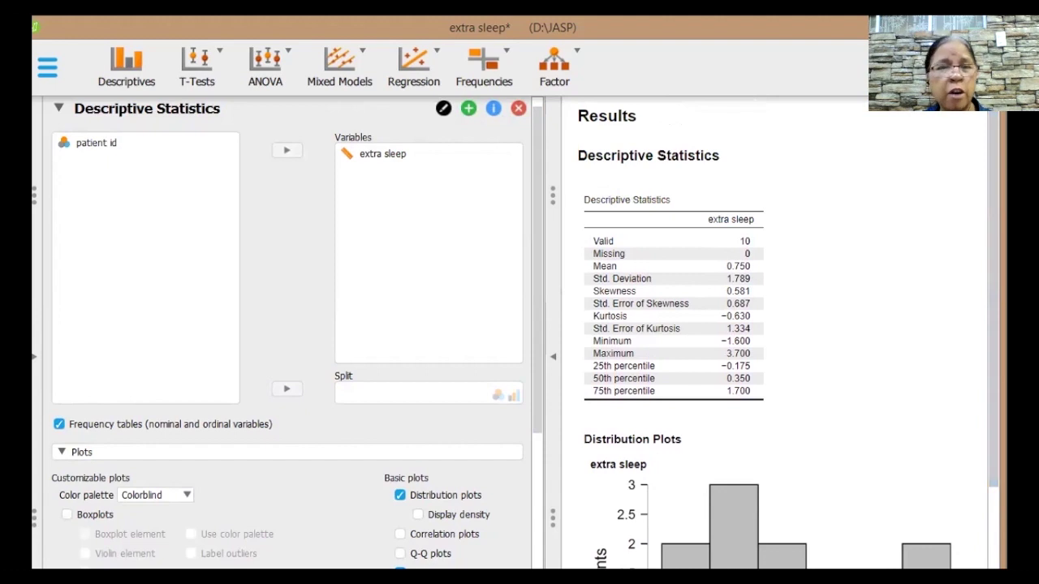
# Remove extra sleep from the descriptive analysis variables and add it back.
pyautogui.click(385, 162)
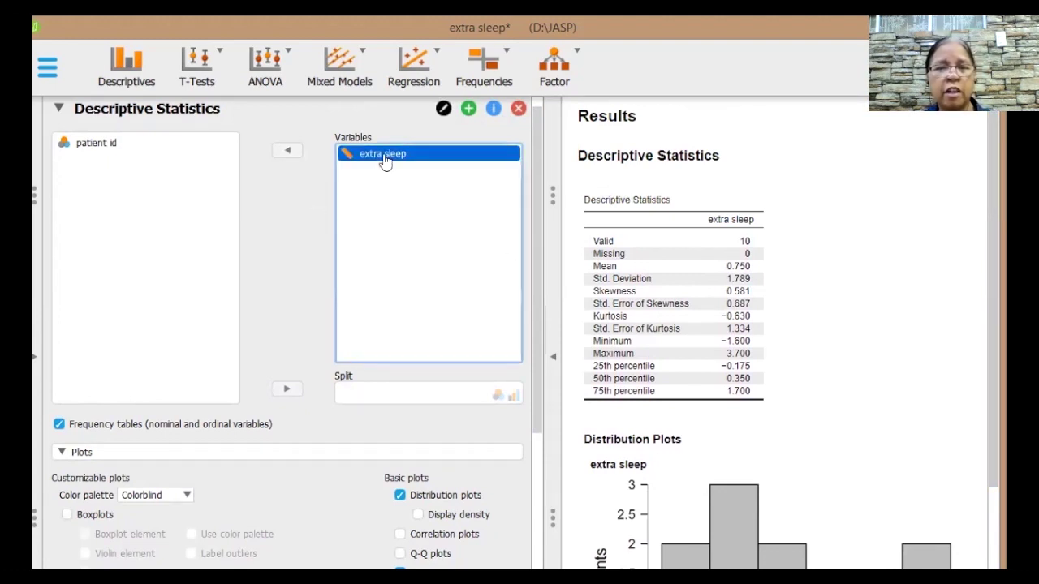
pyautogui.click(286, 151)
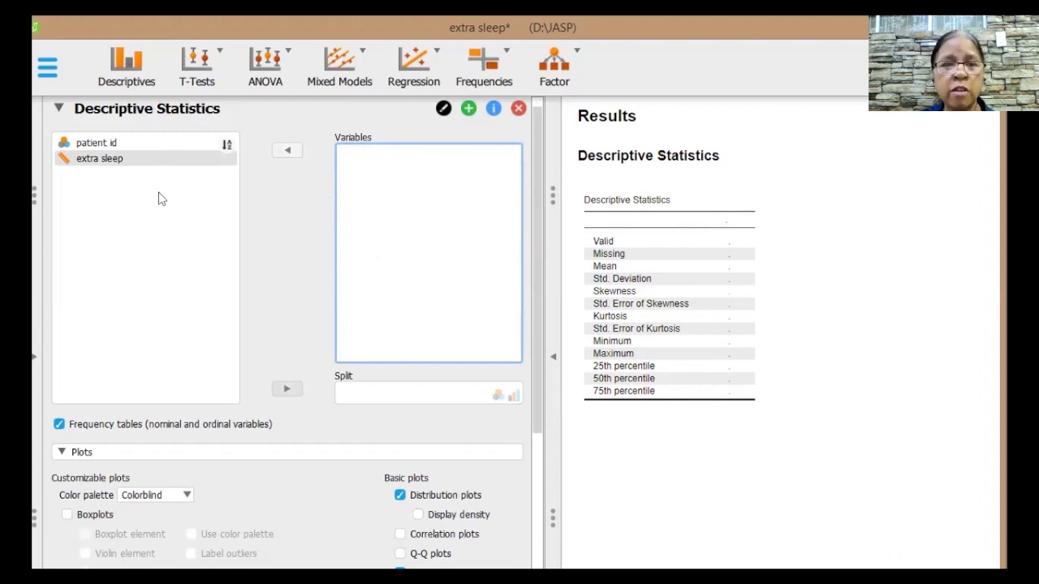
pyautogui.click(158, 167)
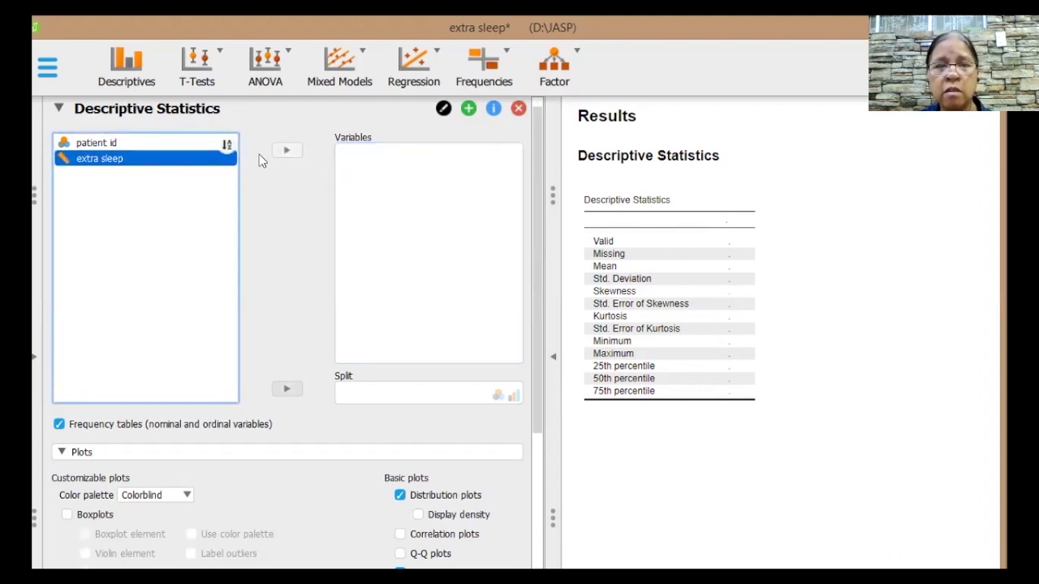
pyautogui.click(286, 152)
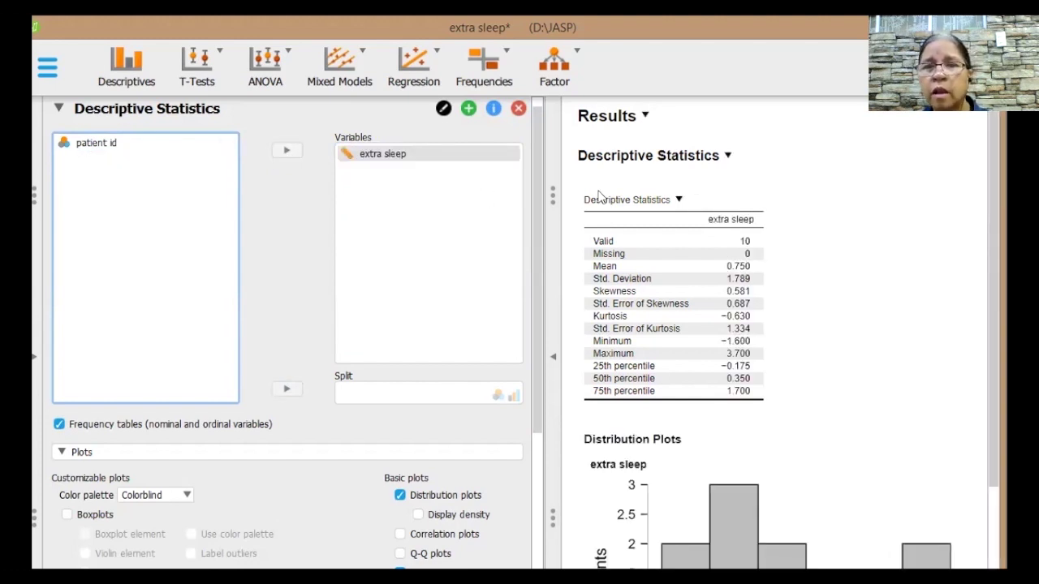
# Add patient id as a second analysis variable and review its frequency table, distribution plot and pie chart.
pyautogui.click(679, 201)
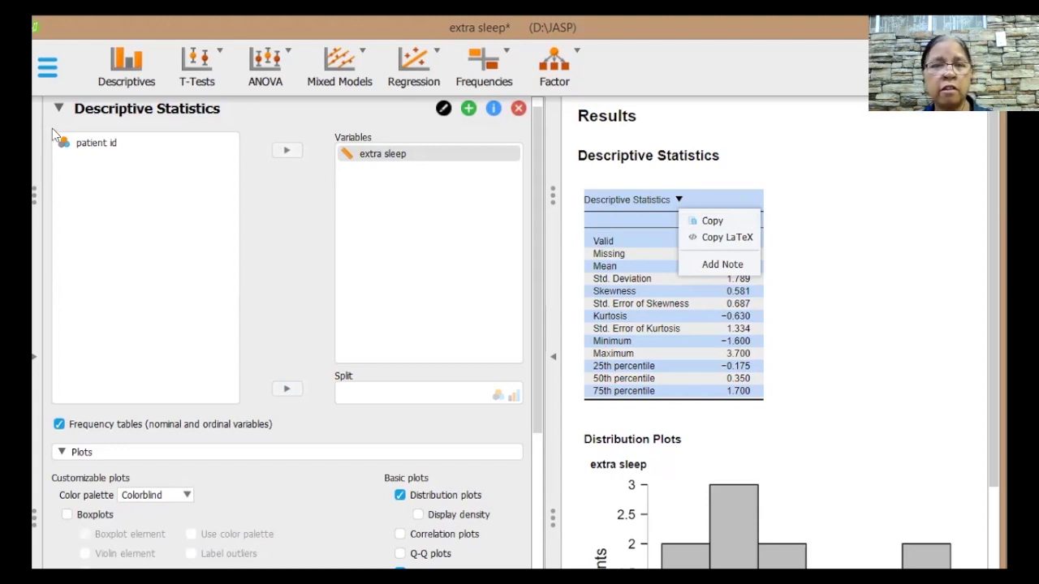
pyautogui.click(81, 145)
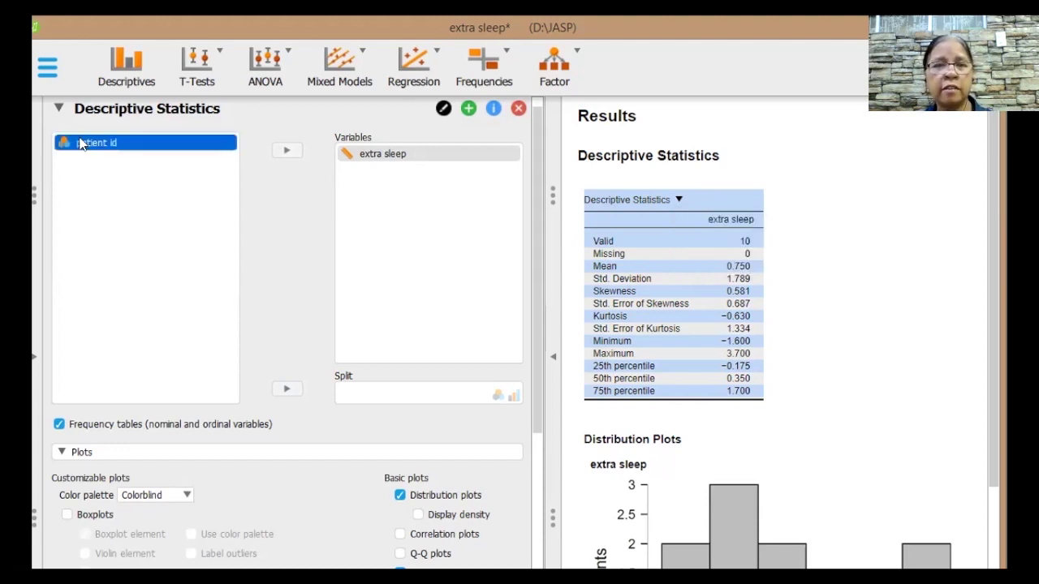
pyautogui.click(286, 151)
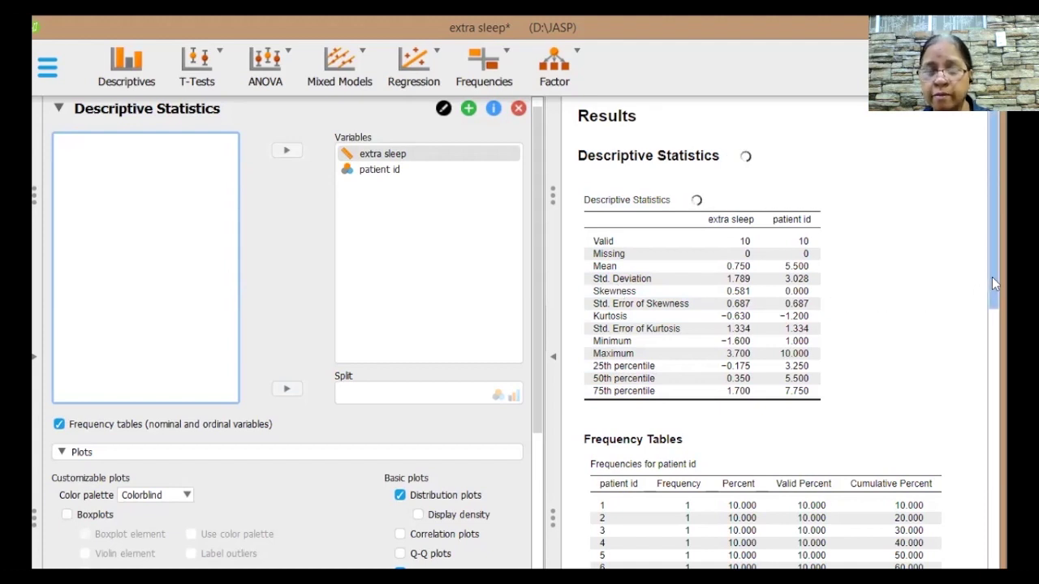
pyautogui.scroll(-1, 991, 285)
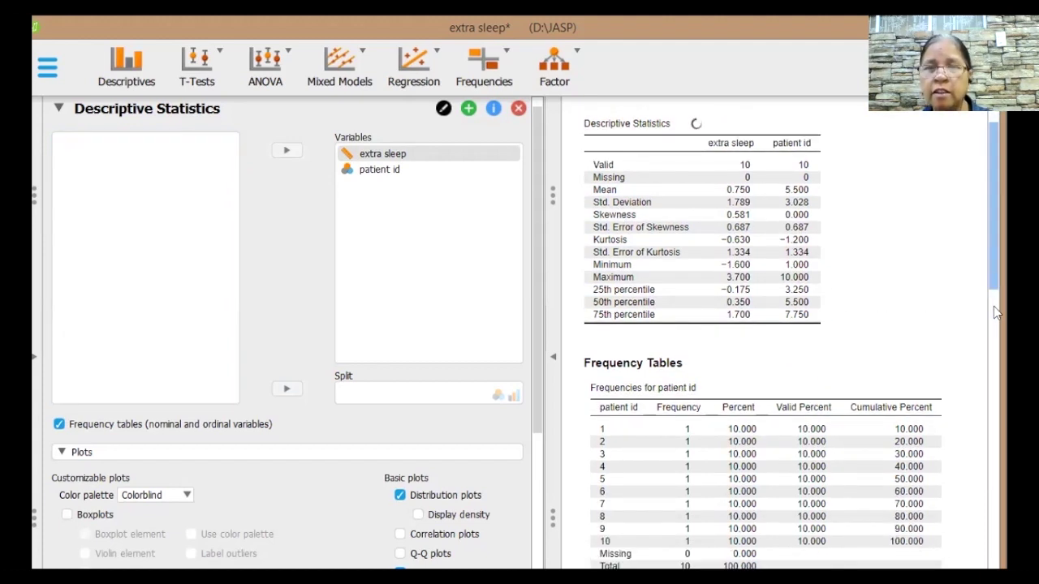
pyautogui.click(993, 305)
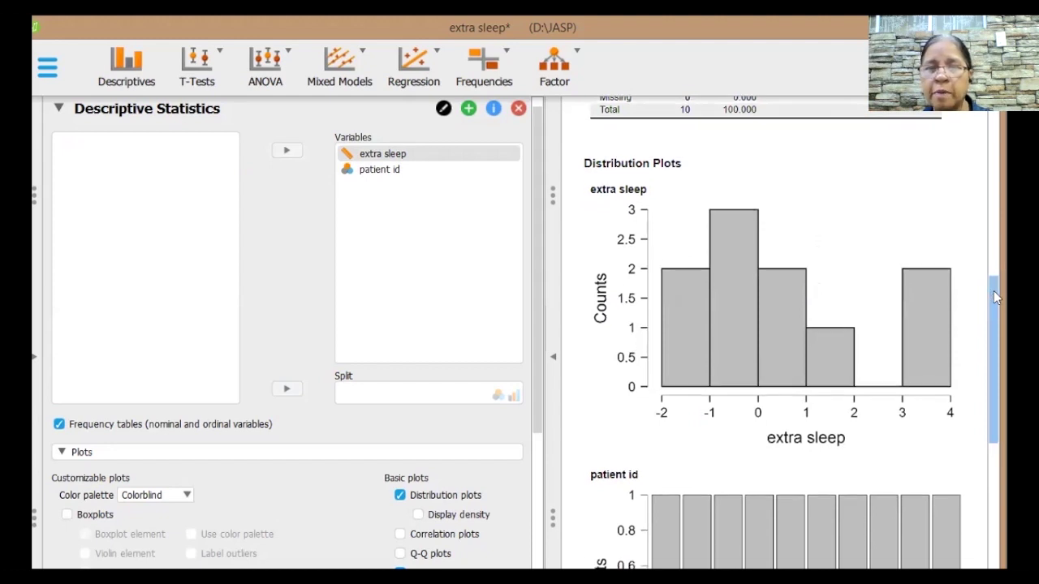
pyautogui.scroll(-1, 993, 290)
pyautogui.scroll(-2, 995, 341)
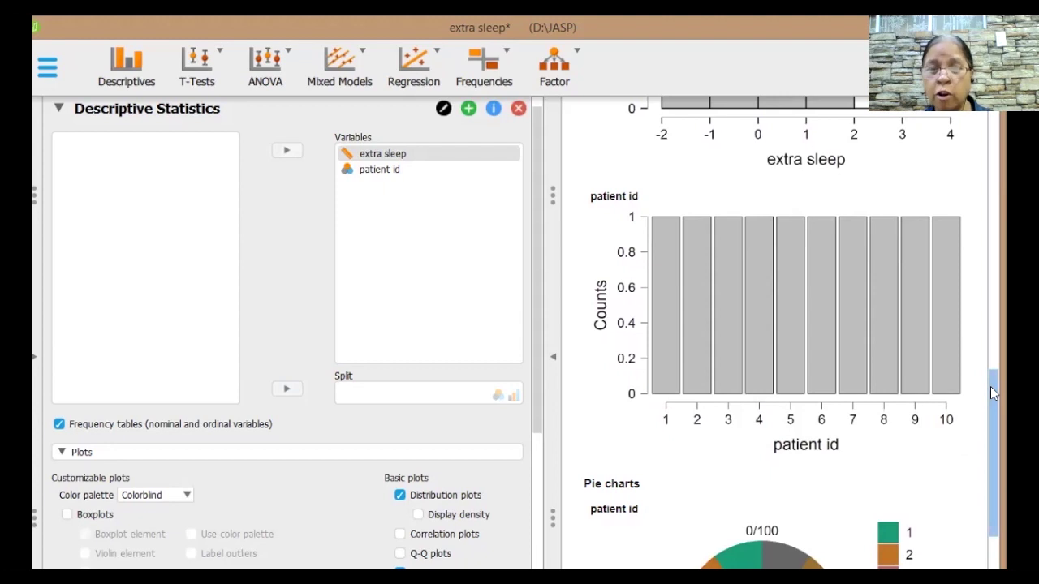
pyautogui.moveTo(990, 389); pyautogui.dragTo(993, 411)
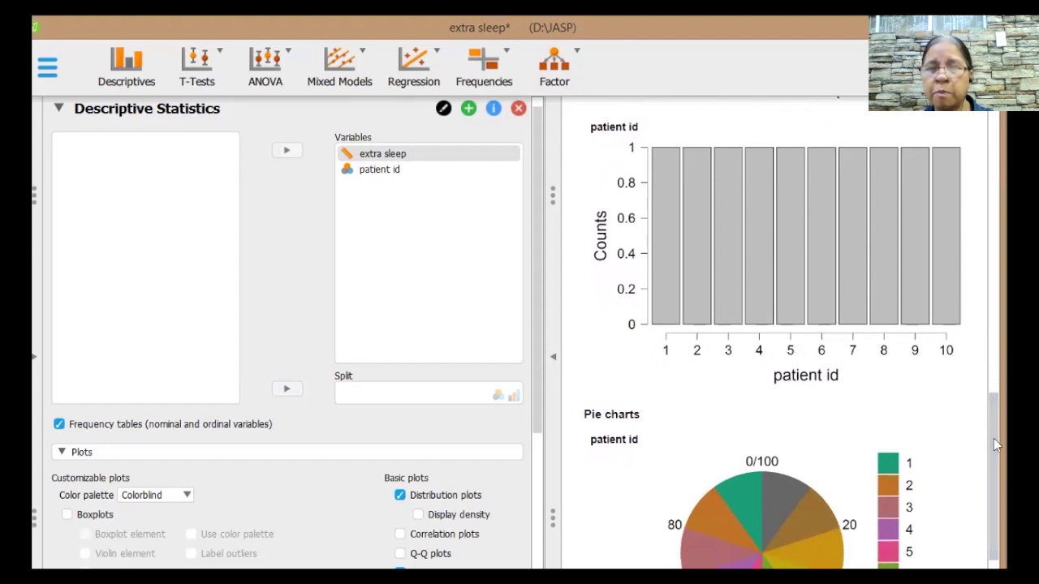
pyautogui.moveTo(991, 444); pyautogui.dragTo(991, 492)
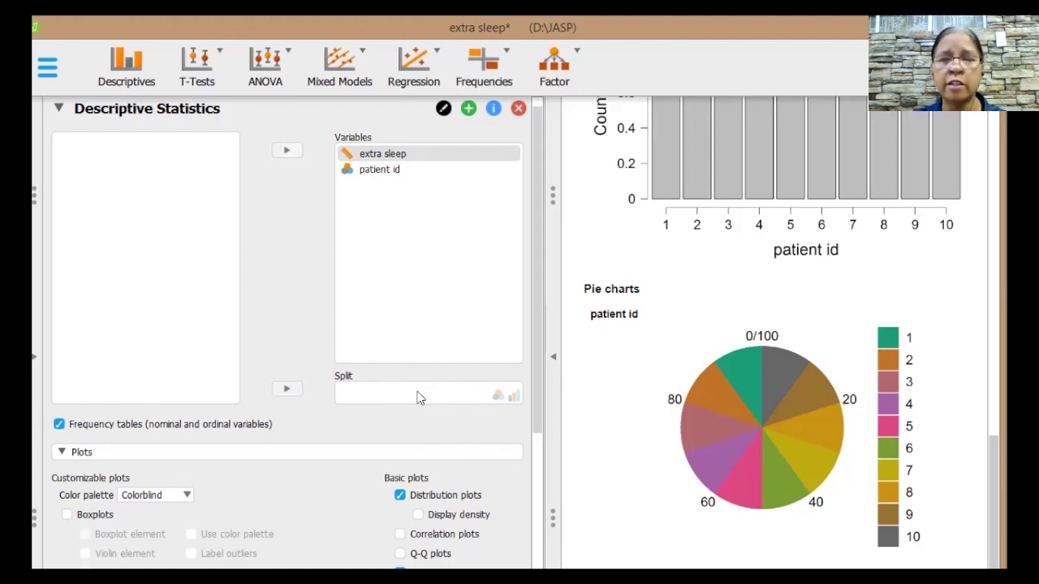
# Open the Sleep example data set from the Descriptives category of the Data Library.
pyautogui.click(48, 68)
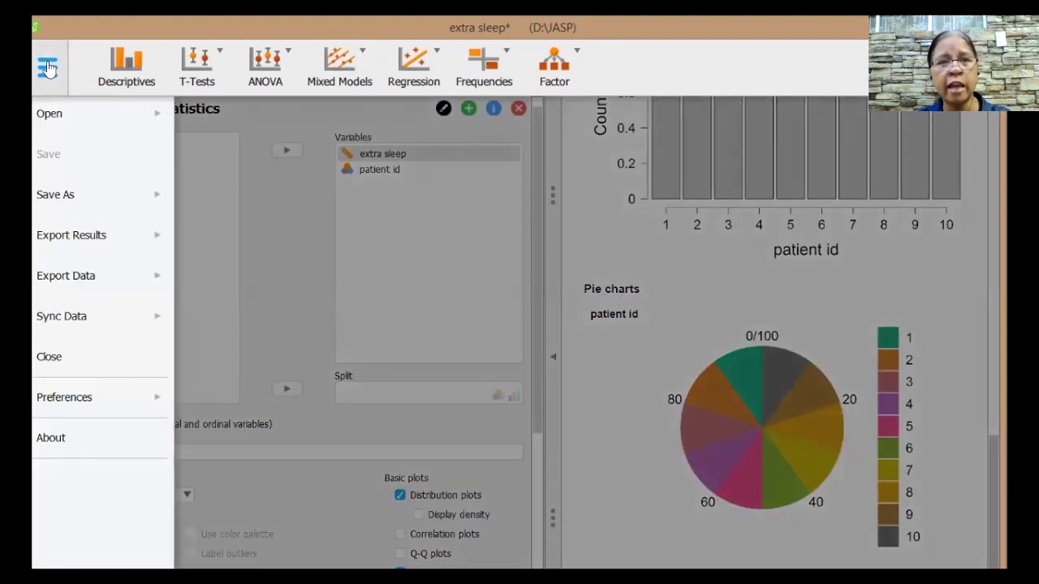
pyautogui.click(47, 112)
pyautogui.click(195, 120)
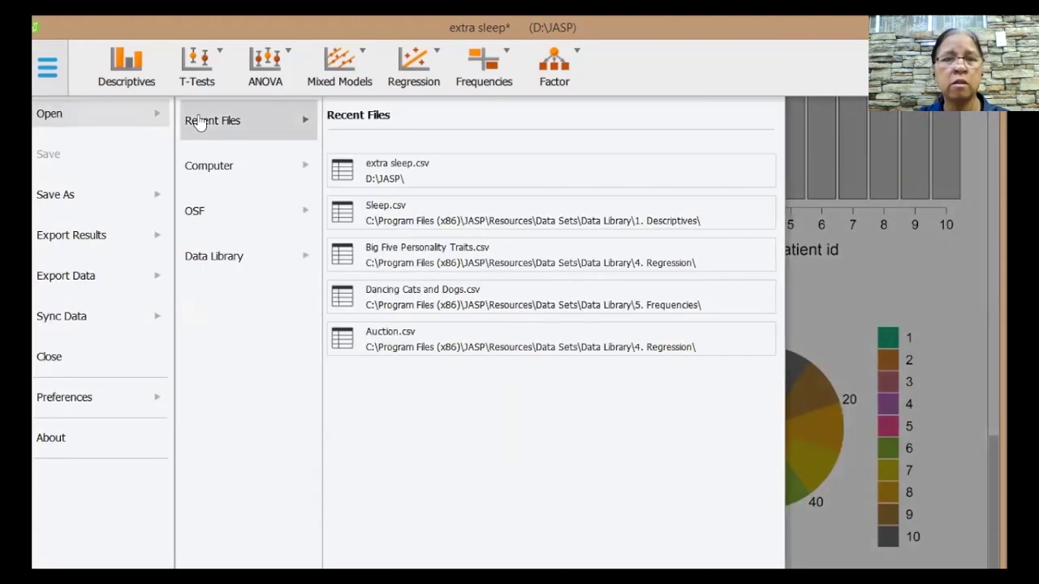
pyautogui.click(260, 185)
pyautogui.click(261, 215)
pyautogui.click(274, 258)
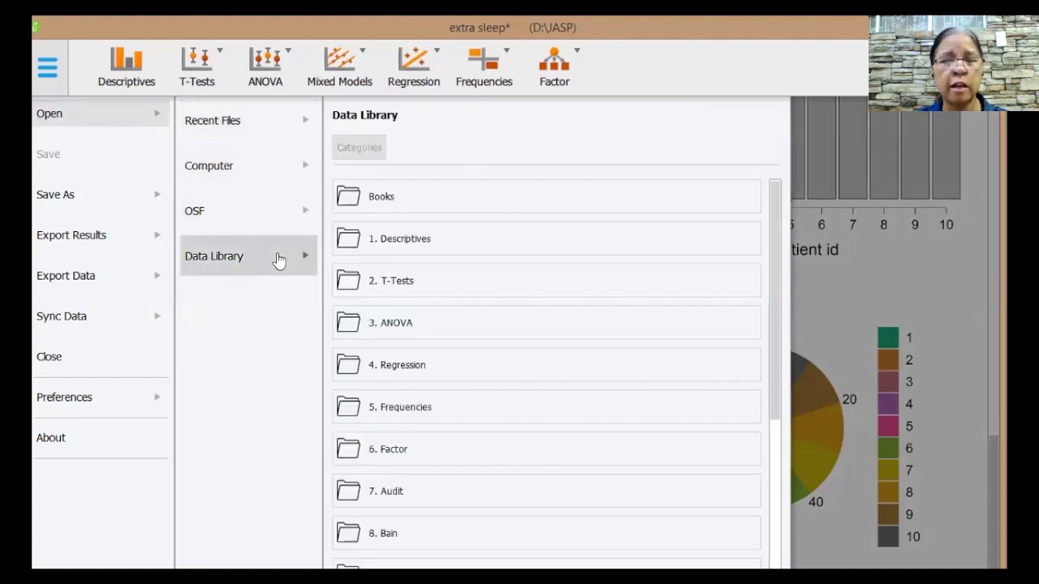
pyautogui.click(433, 244)
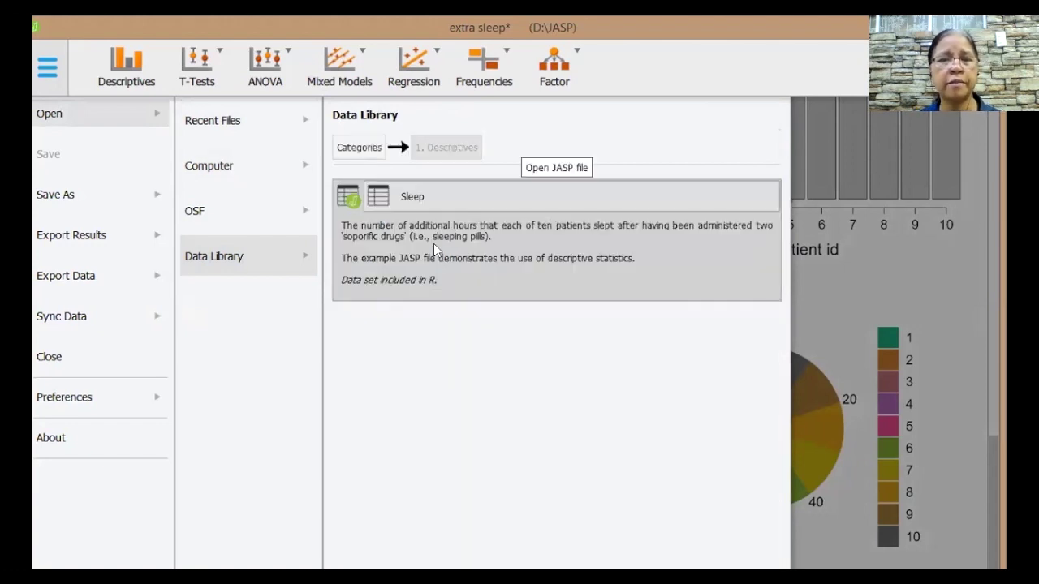
pyautogui.click(423, 198)
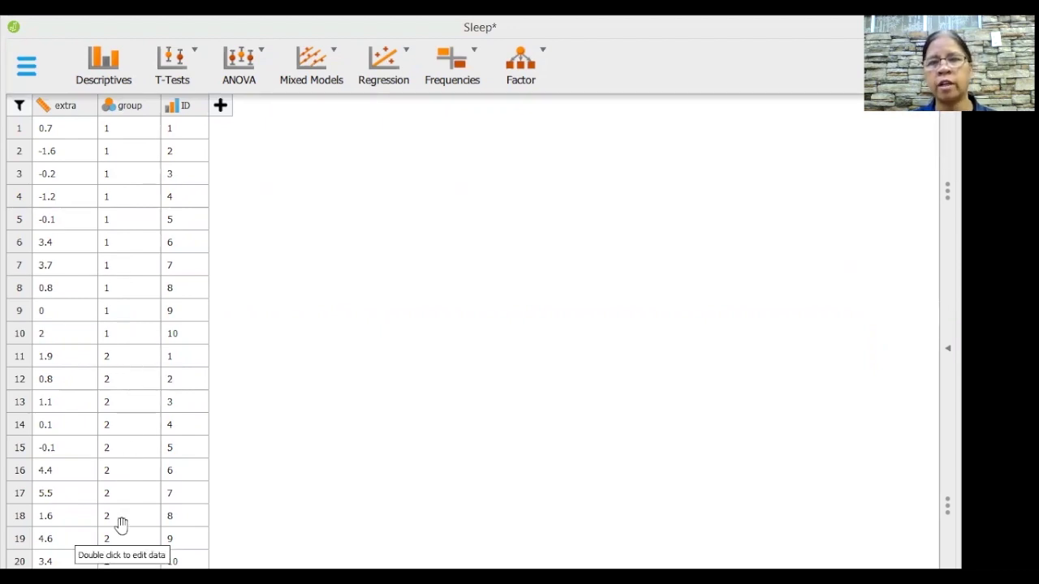
# Create a Descriptive Statistics analysis of the variable extra, split by group.
pyautogui.click(103, 73)
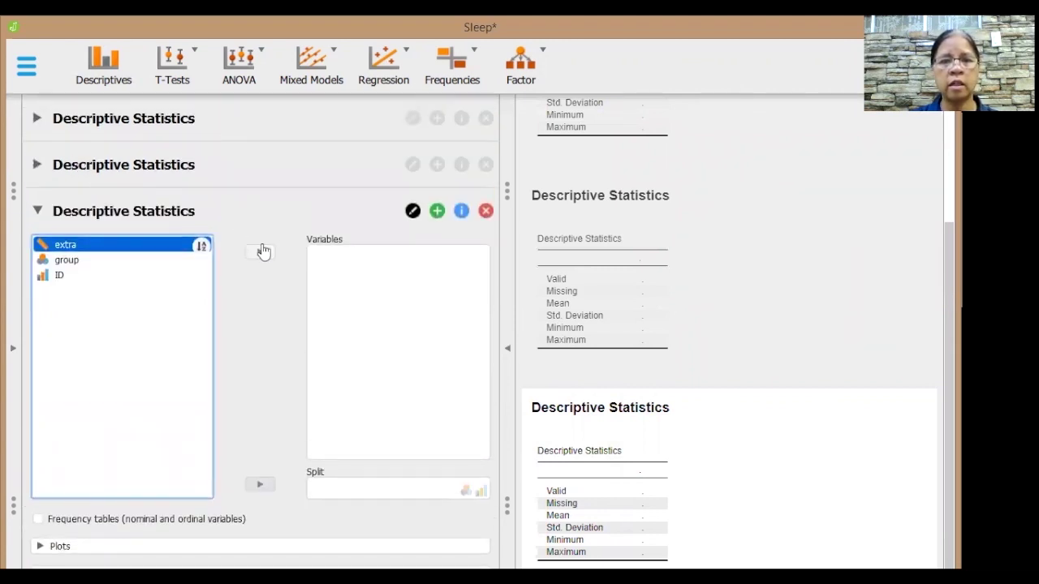
pyautogui.click(260, 252)
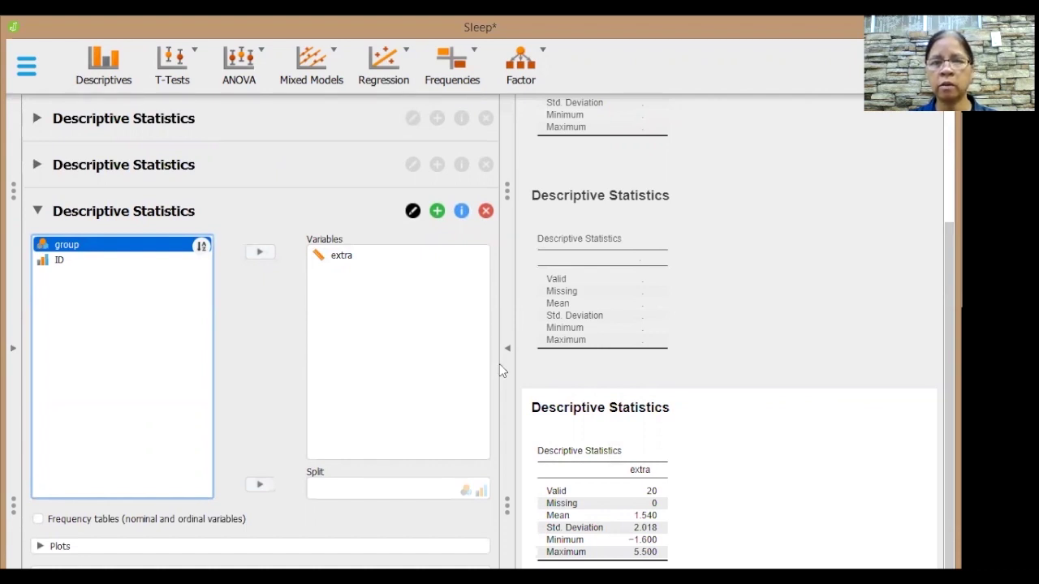
pyautogui.click(568, 438)
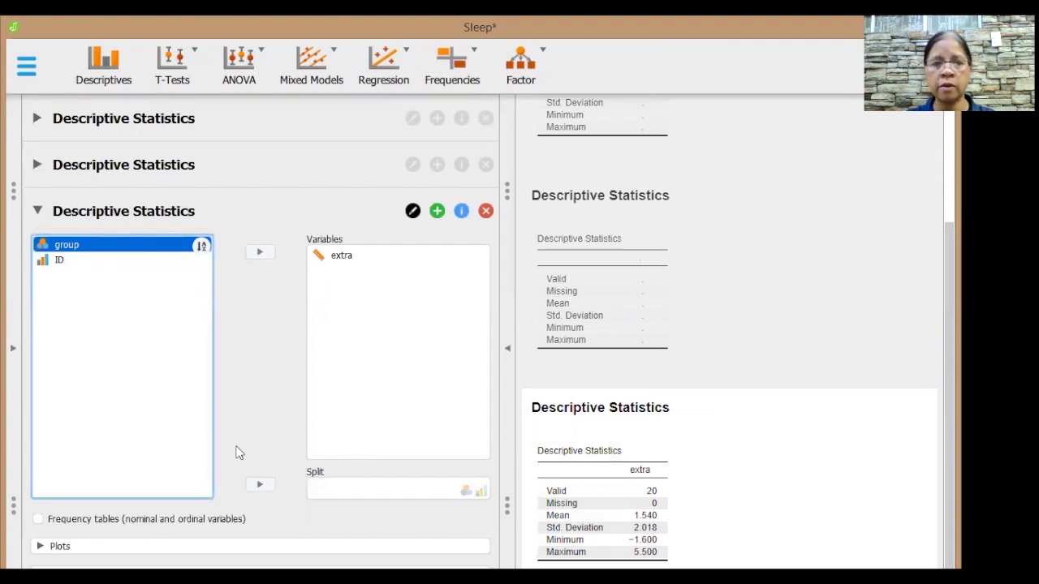
pyautogui.click(257, 490)
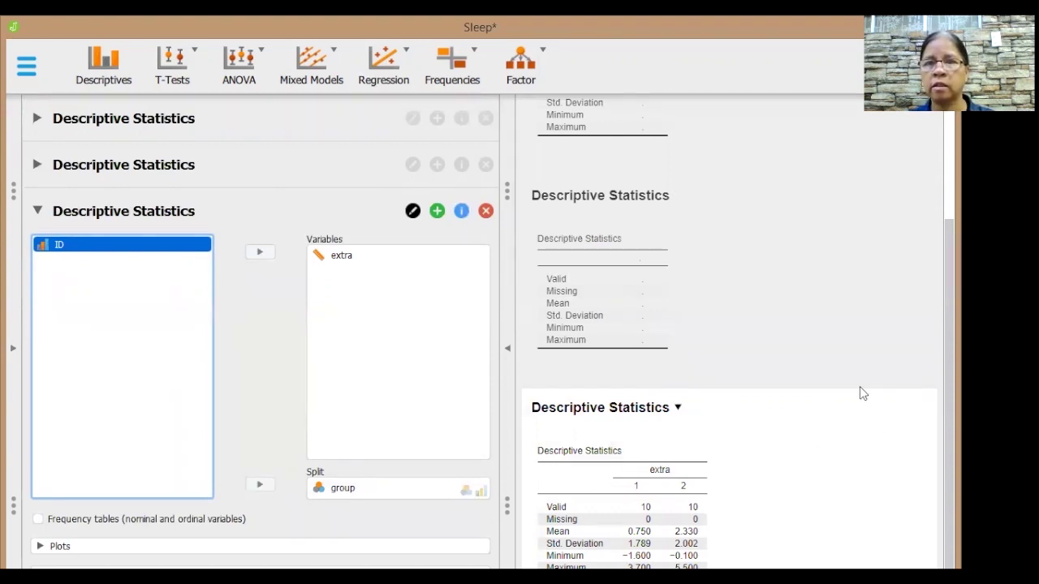
# Remove the empty Descriptive Statistics analysis directly above the one split by group.
pyautogui.click(678, 196)
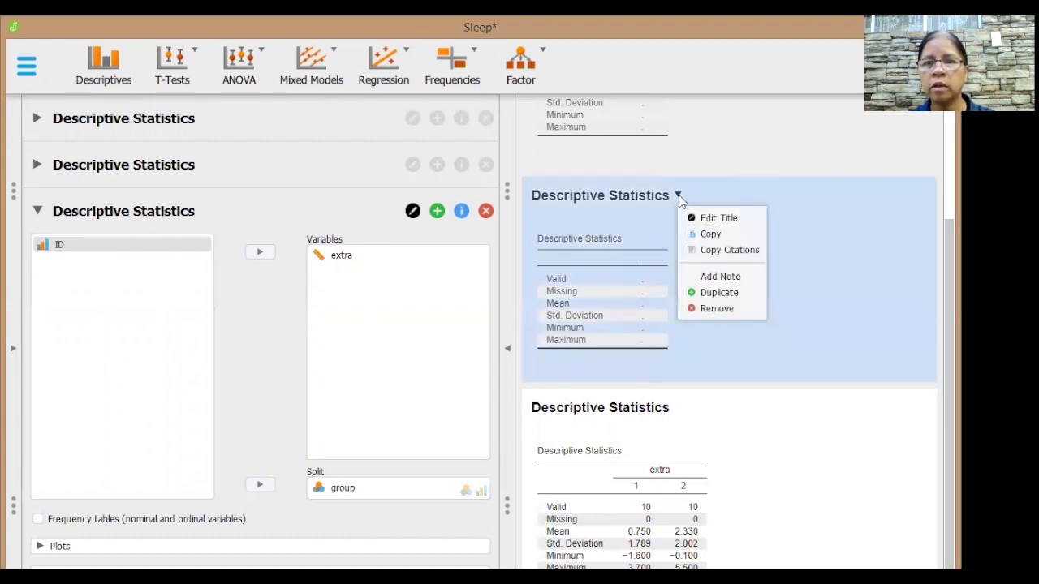
pyautogui.click(697, 308)
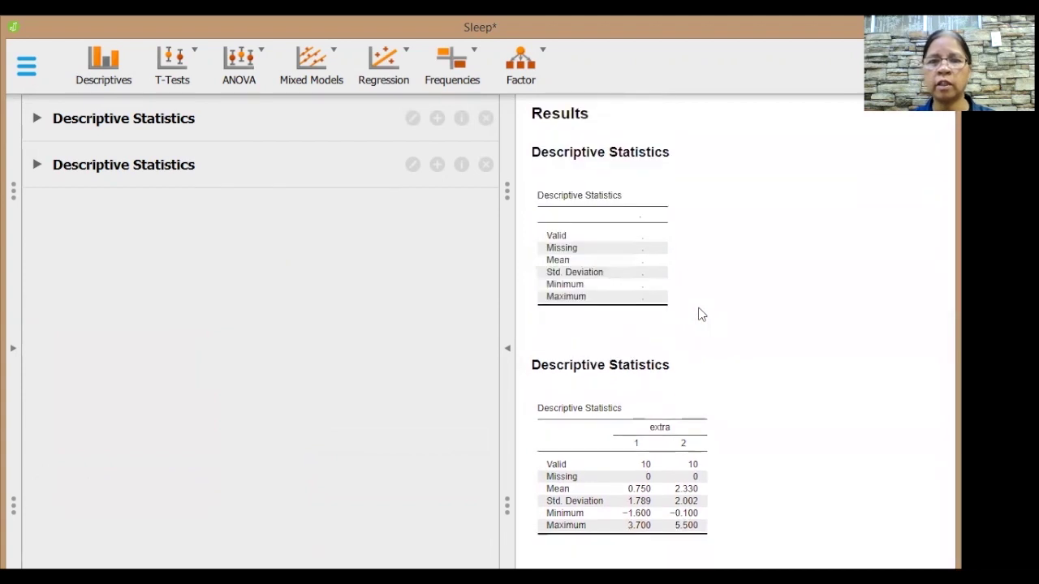
# Delete the remaining empty Descriptive Statistics analysis, keeping only the analysis of extra split by group.
pyautogui.click(632, 199)
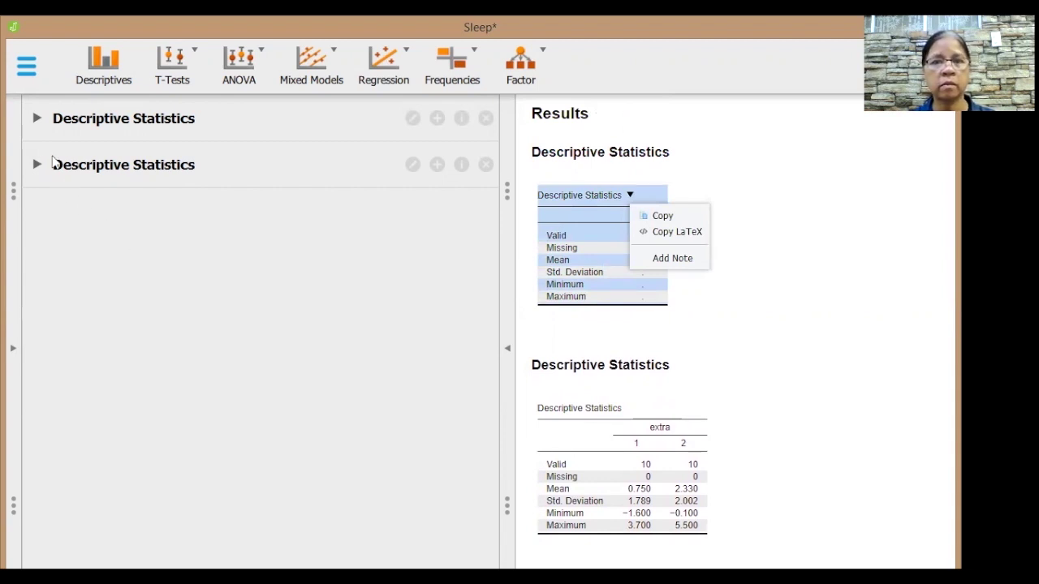
pyautogui.click(41, 123)
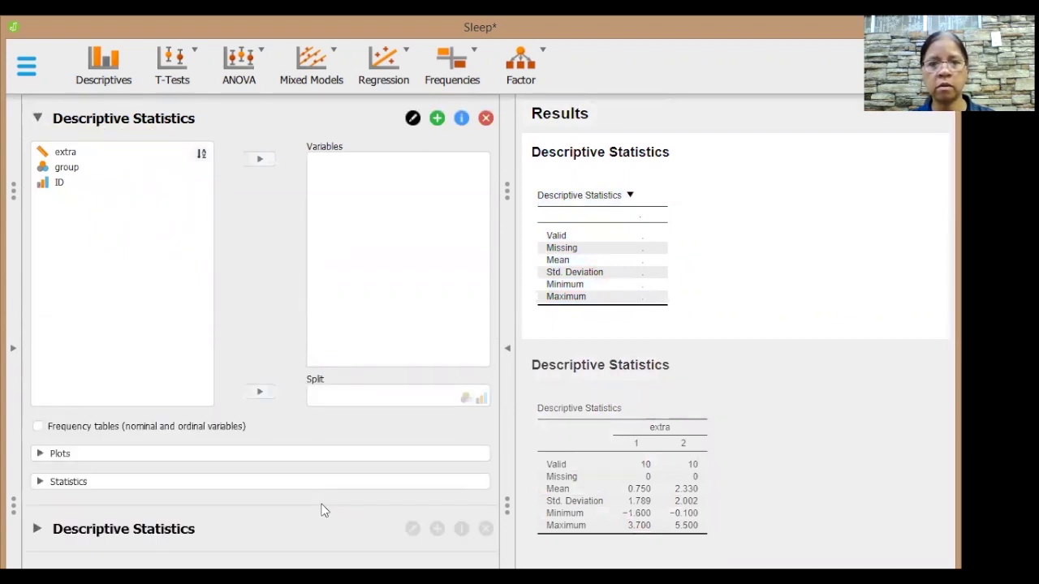
pyautogui.click(486, 119)
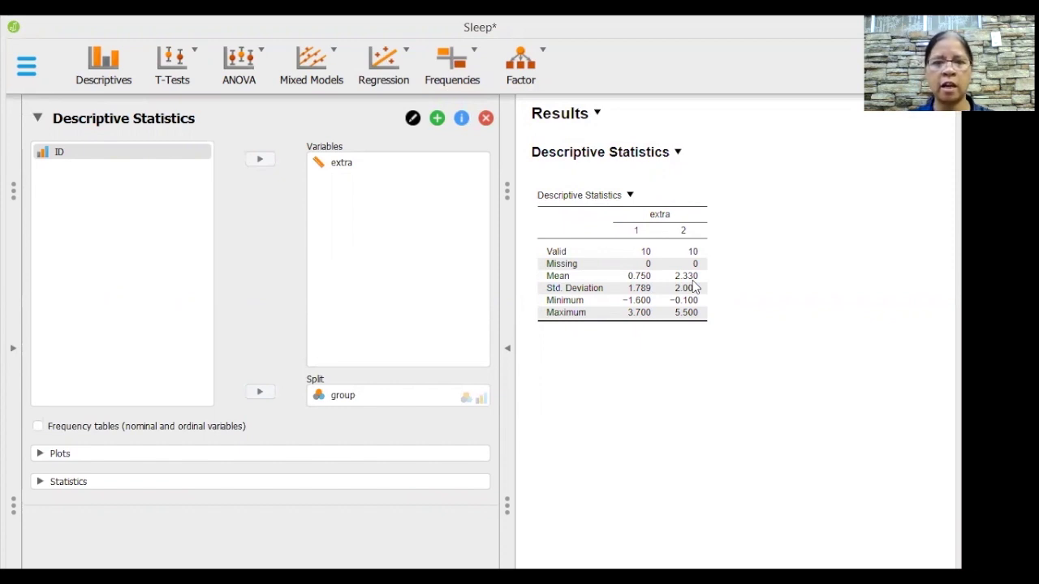
# Add distribution plots of extra to the analysis split by group and review the histograms for both groups.
pyautogui.click(41, 454)
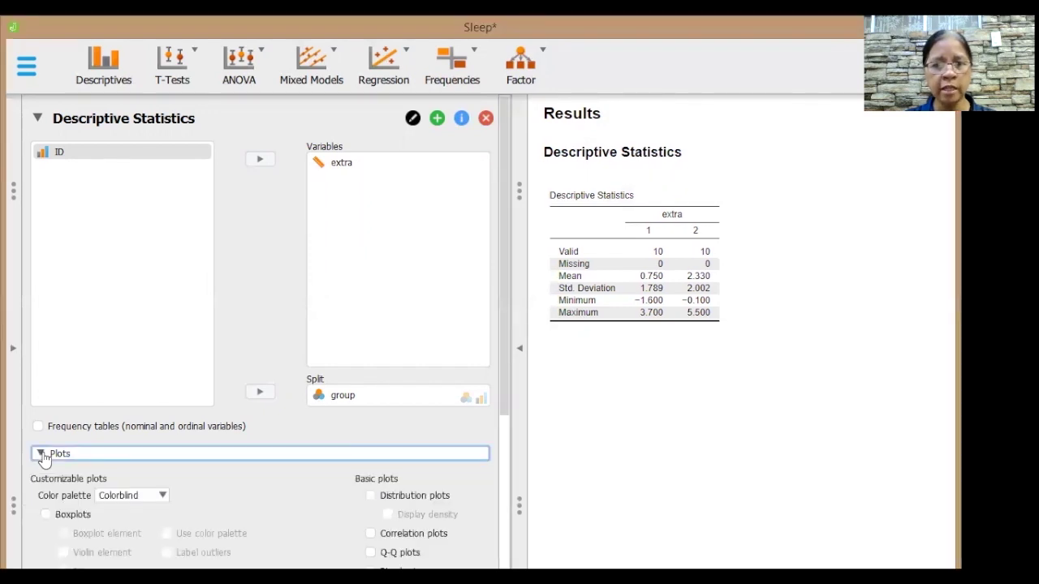
pyautogui.click(369, 496)
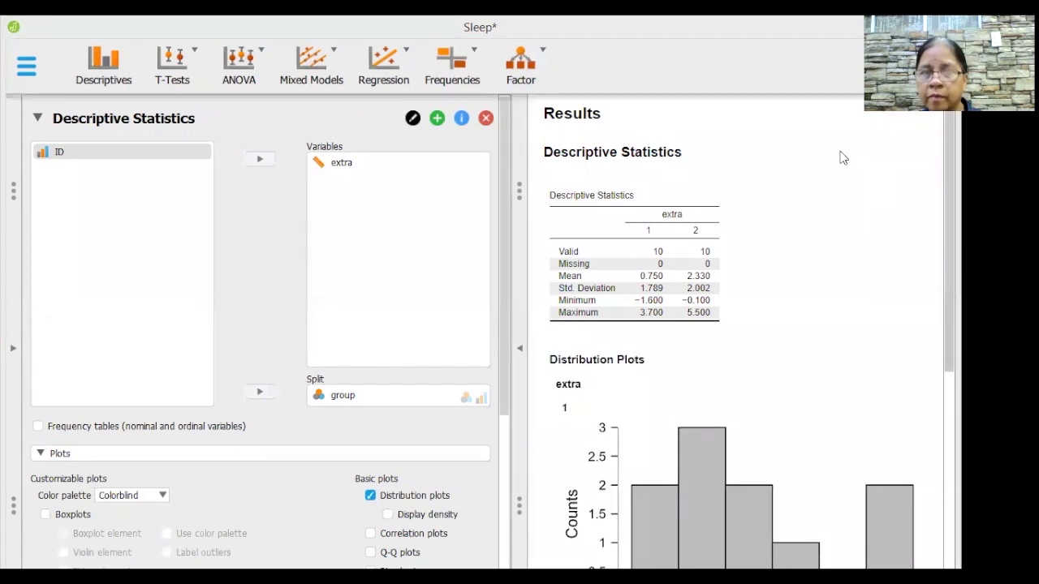
pyautogui.moveTo(894, 270)
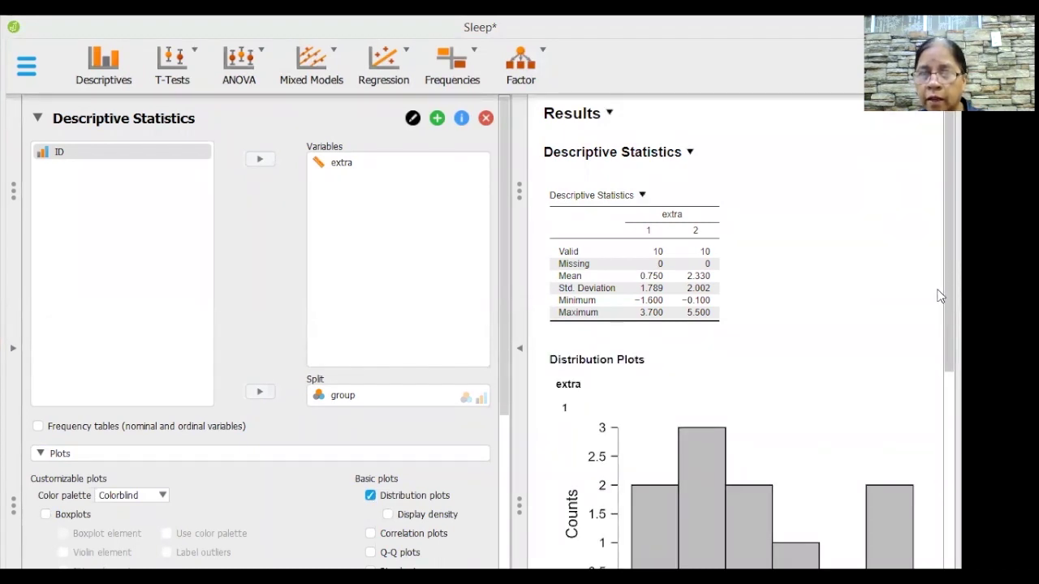
pyautogui.moveTo(939, 304); pyautogui.dragTo(931, 494)
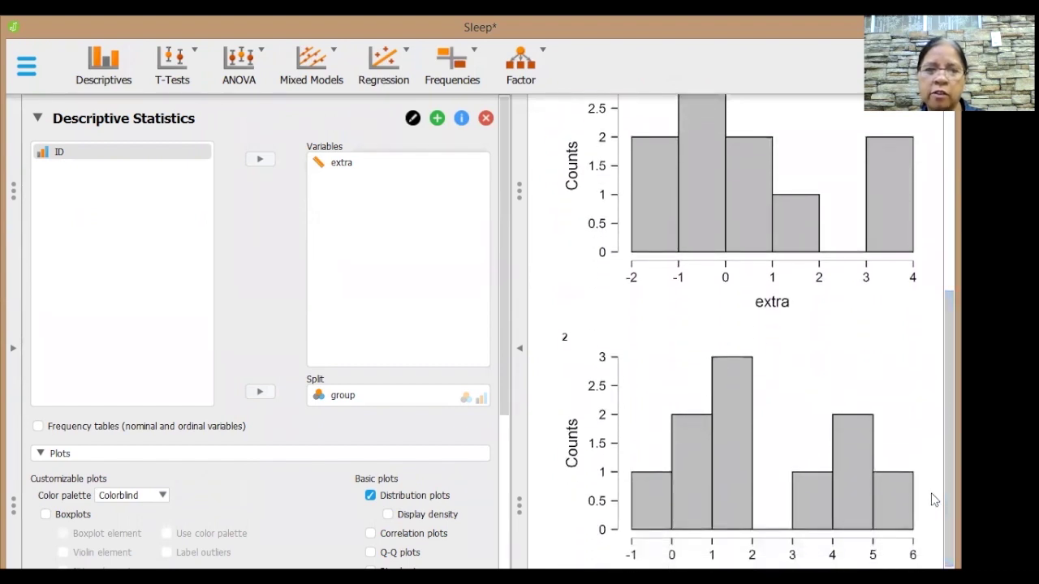